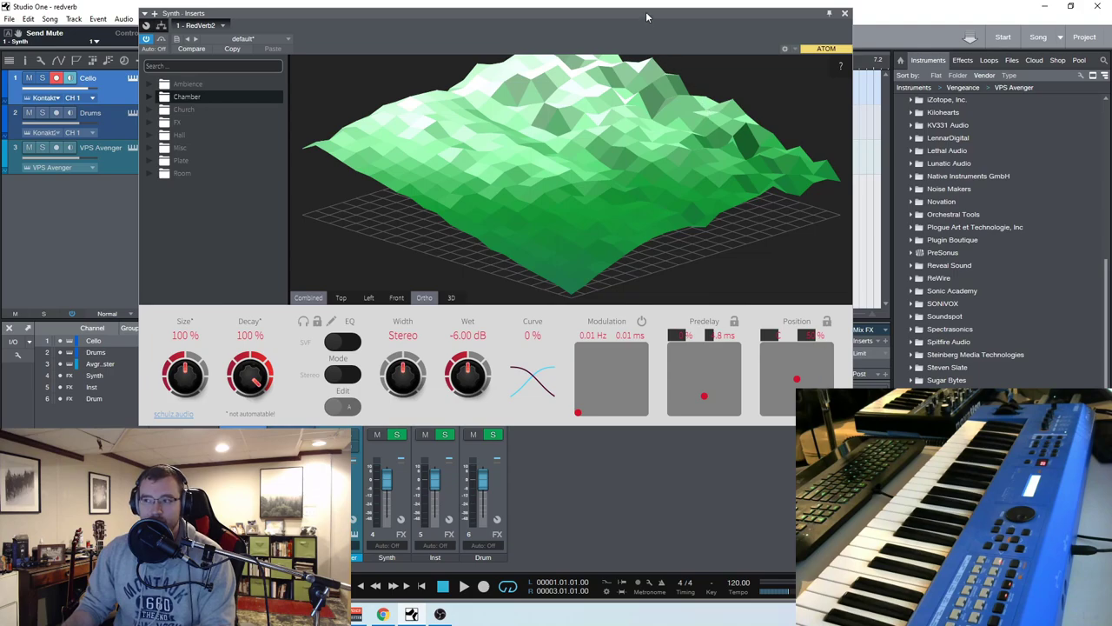
Try the Synth reverb's Position point up towards the pad's upper-right corner, return it near the centre, and close the plug-in.
left_click_drag(646, 16, 547, 11)
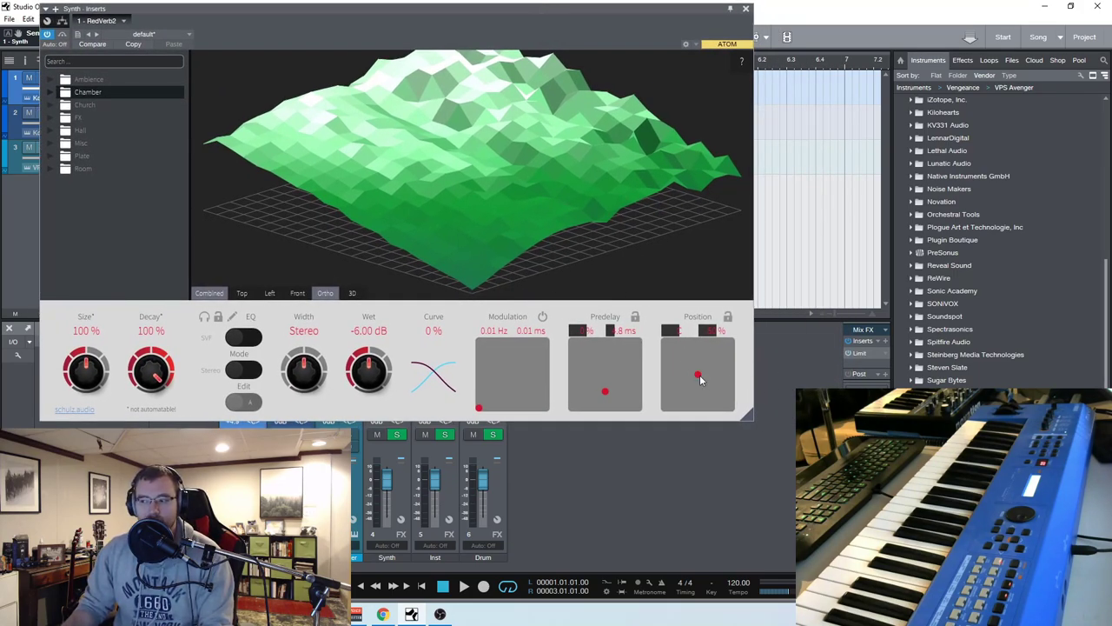
left_click_drag(696, 375, 712, 358)
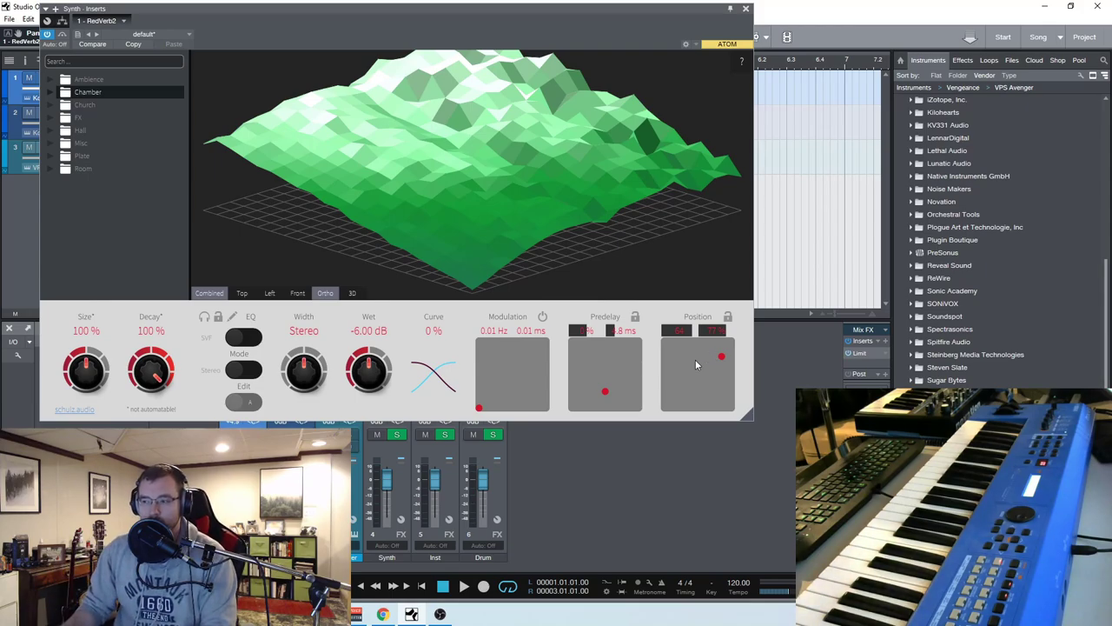
left_click_drag(722, 358, 705, 375)
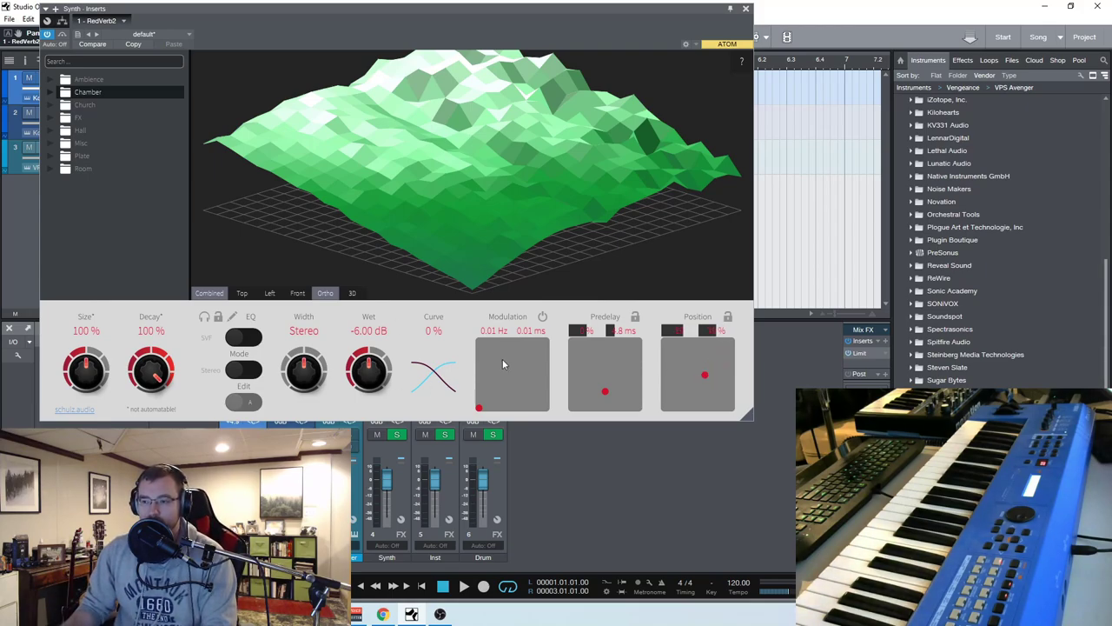
left_click(746, 9)
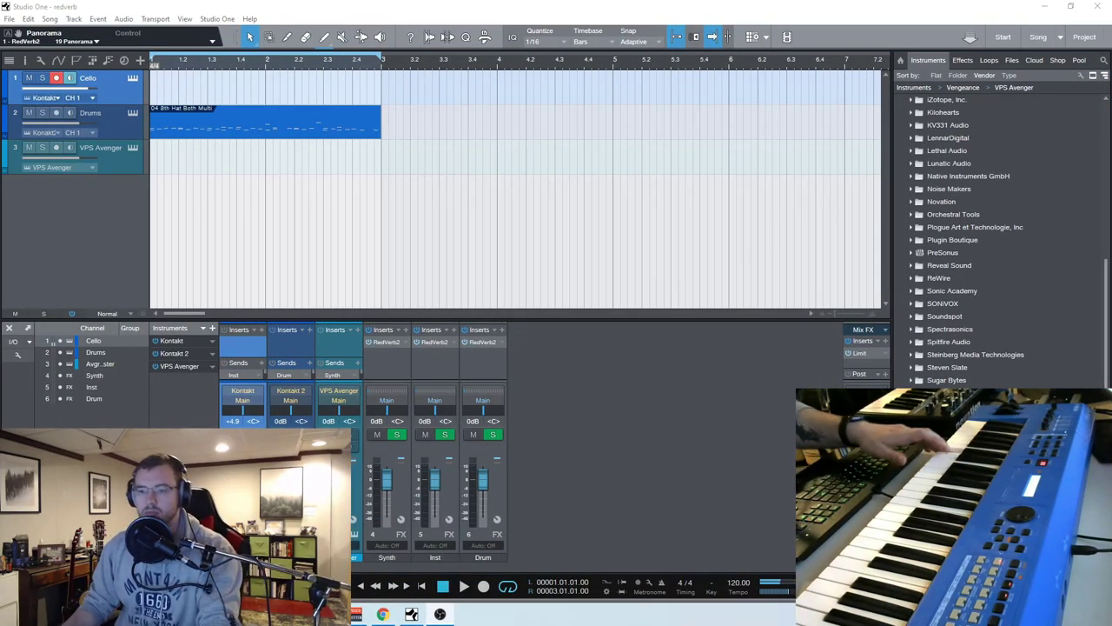
Activate the Cello channel's Inst send and set the channel volume to +9.5 dB.
left_click_drag(243, 500, 243, 460)
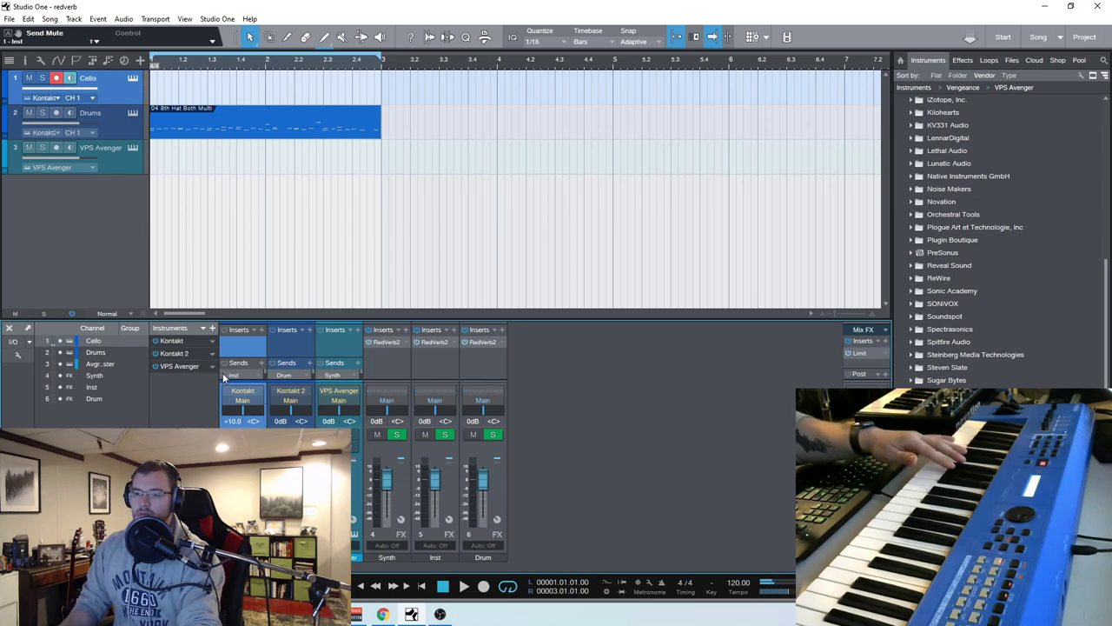
left_click_drag(233, 420, 233, 430)
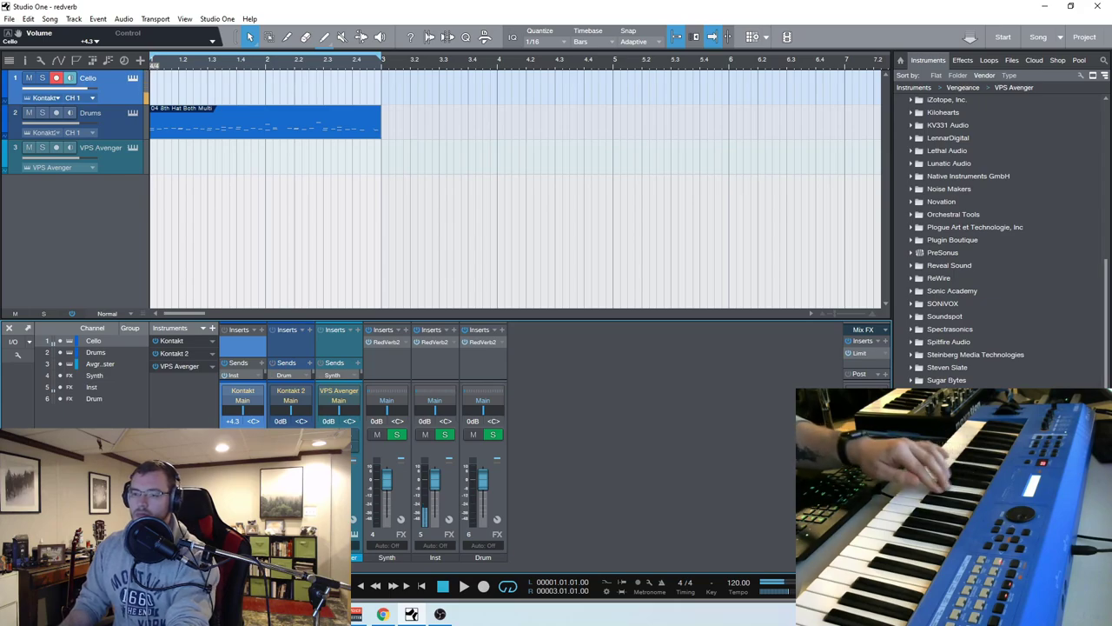
left_click_drag(233, 420, 233, 415)
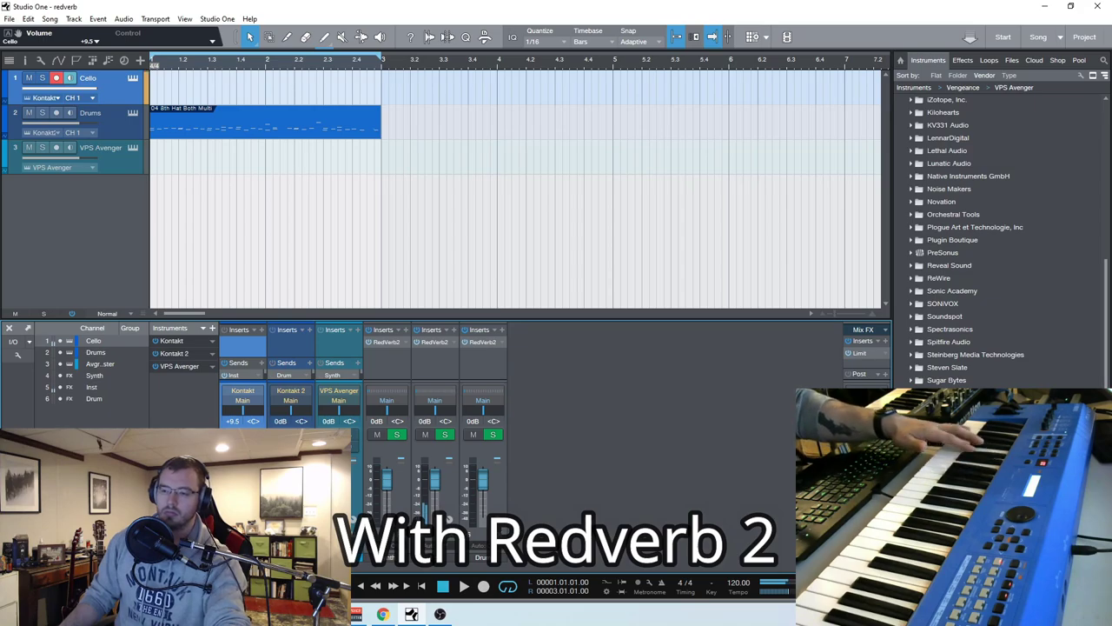
Open RedVerb2 on the Inst channel and load the Bright Large Hall 01 preset from the Hall folder.
left_click(244, 375)
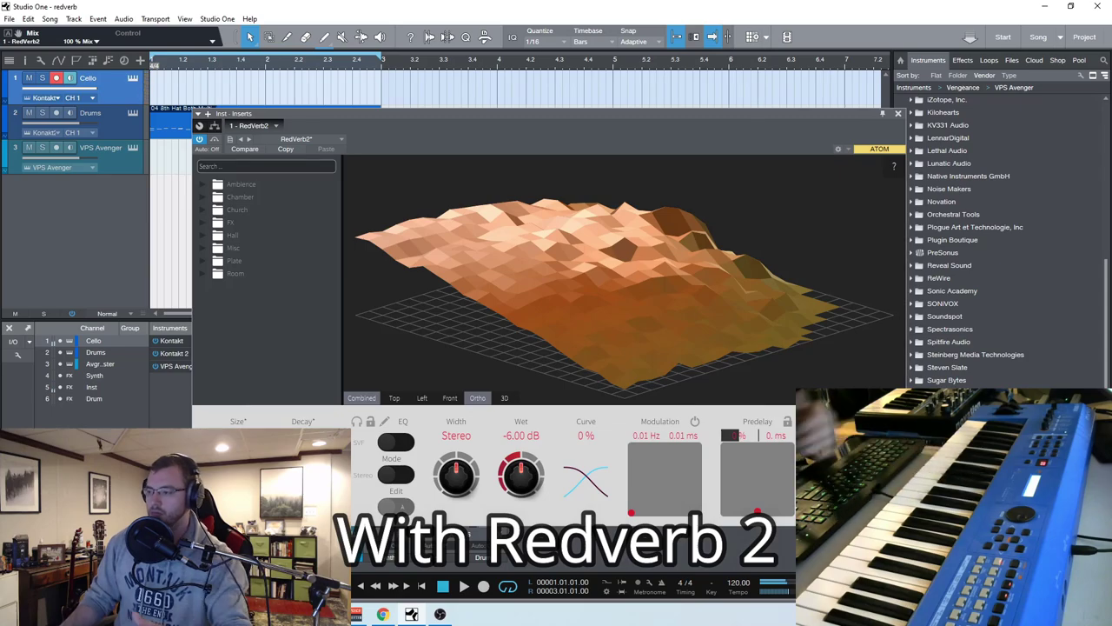
left_click(232, 240)
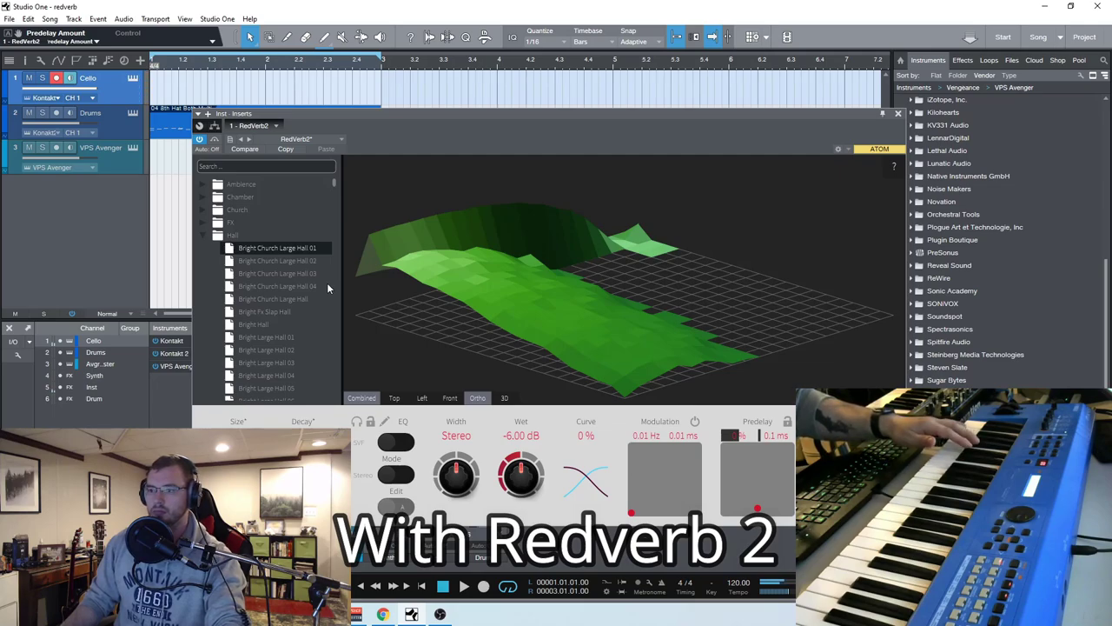
left_click(280, 337)
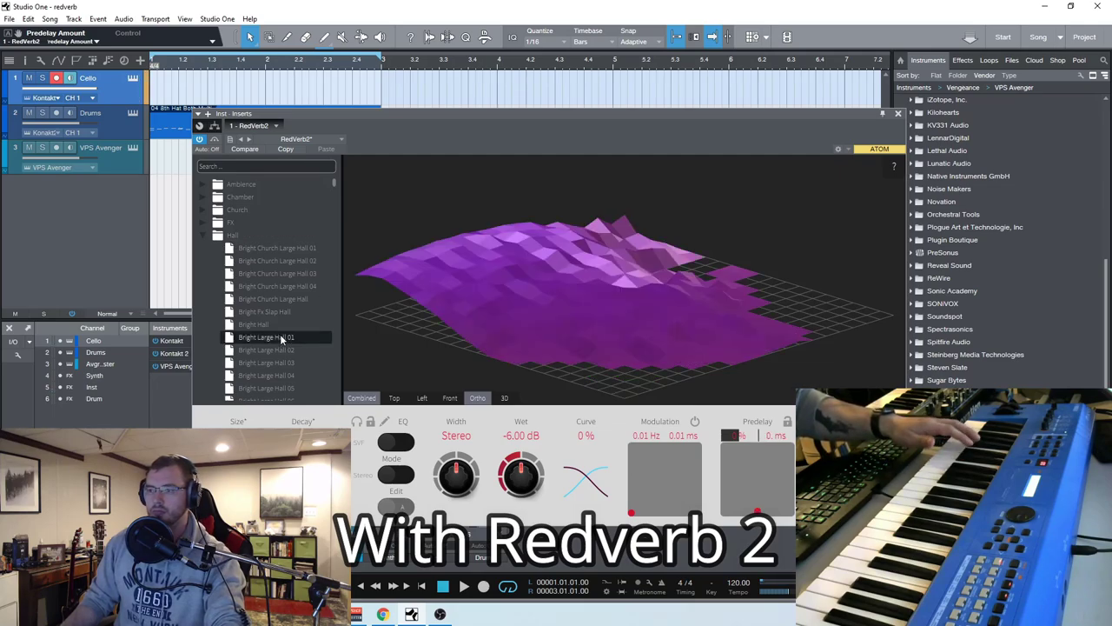
Audition the Bright Large Hall 21 and Bright Large Hall 25 presets on the cello.
scroll(284, 335, "down", 2)
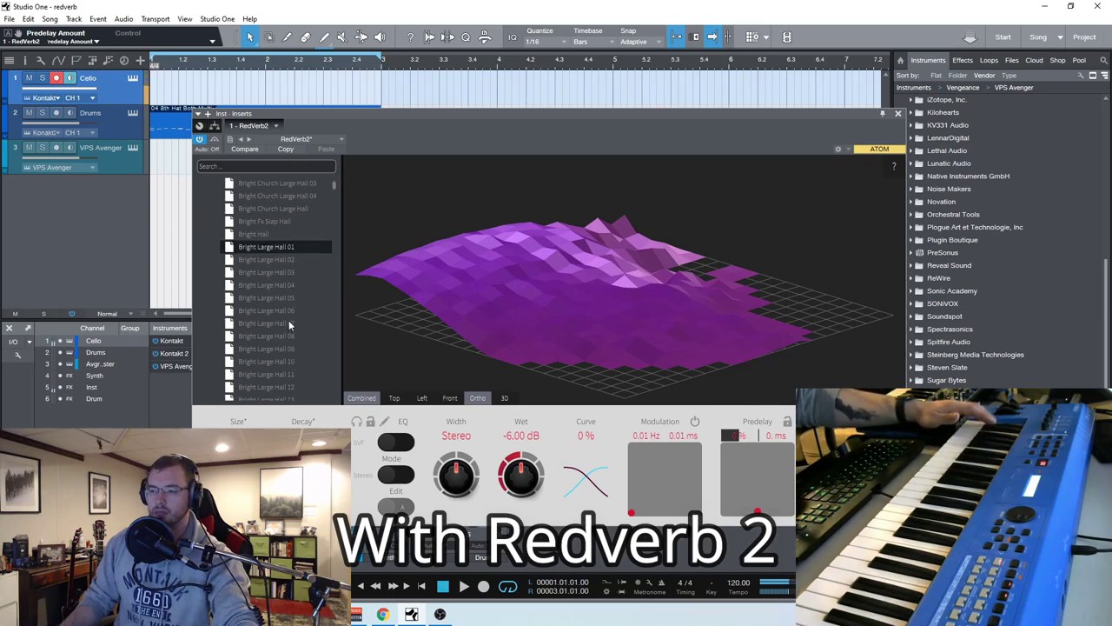
scroll(288, 320, "down", 4)
left_click(281, 321)
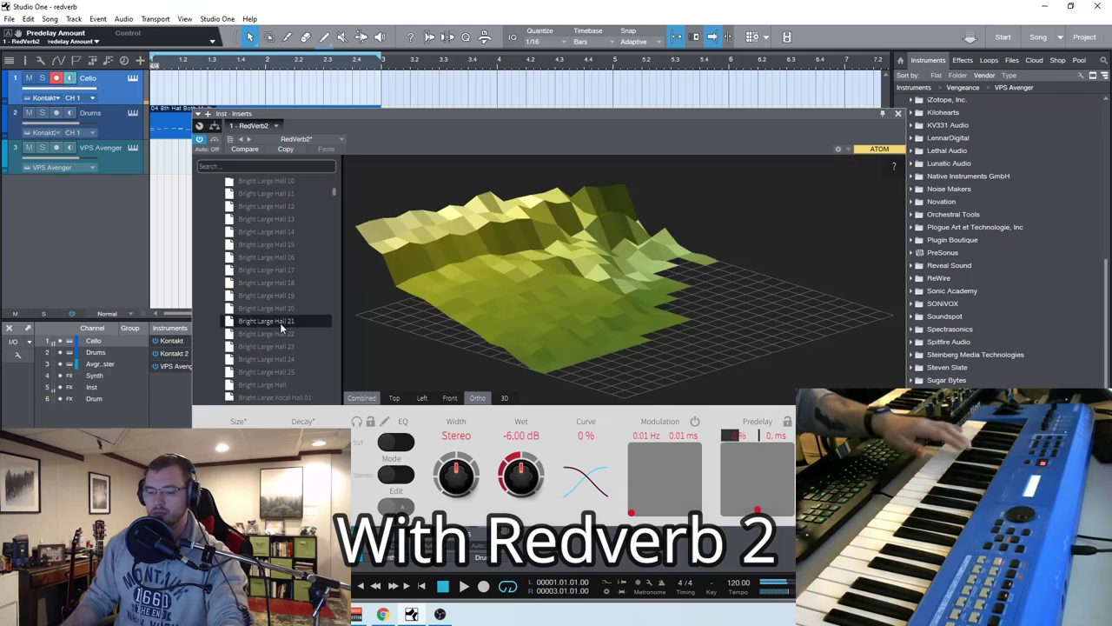
scroll(280, 323, "down", 3)
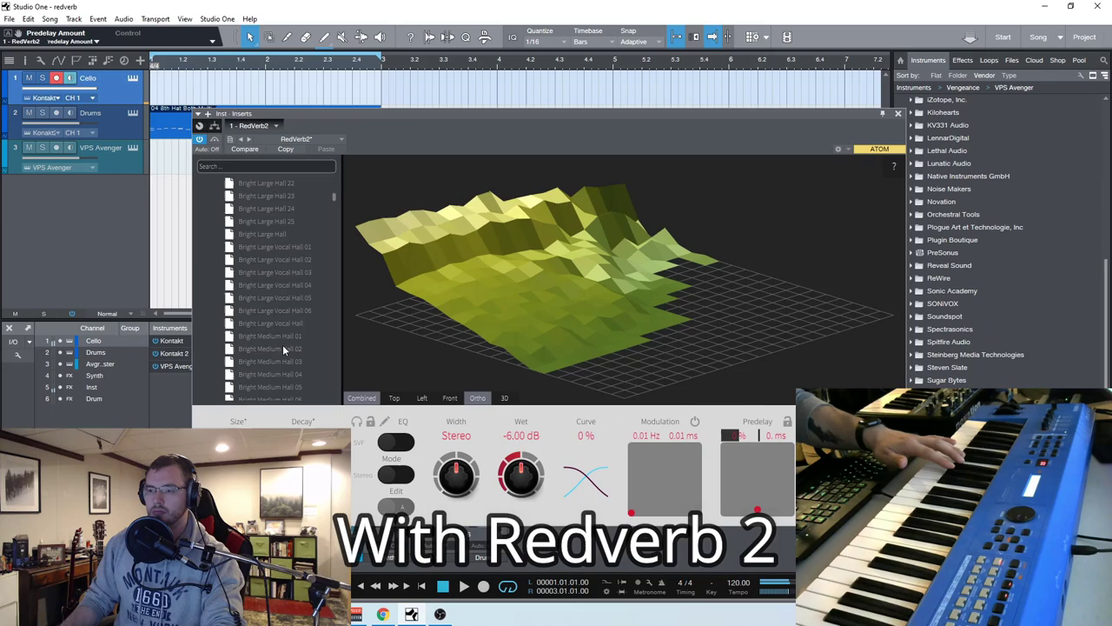
left_click(269, 220)
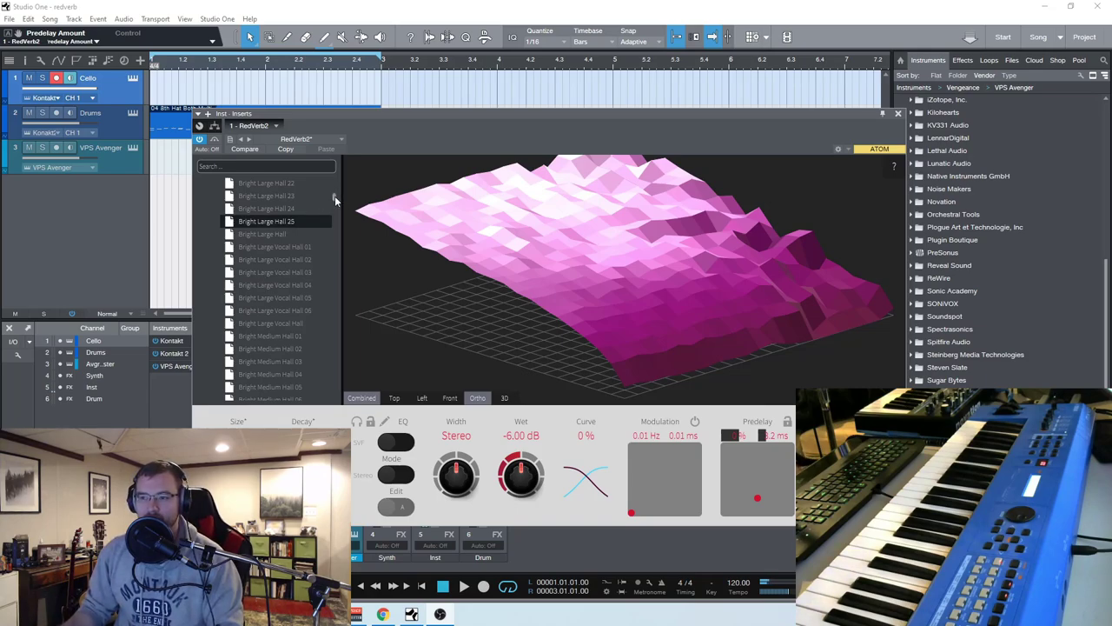
Collapse the Hall folder, audition Bright Large Chamber, and load Dark Medium Chamber 04 from the Chamber folder.
left_click_drag(334, 196, 337, 176)
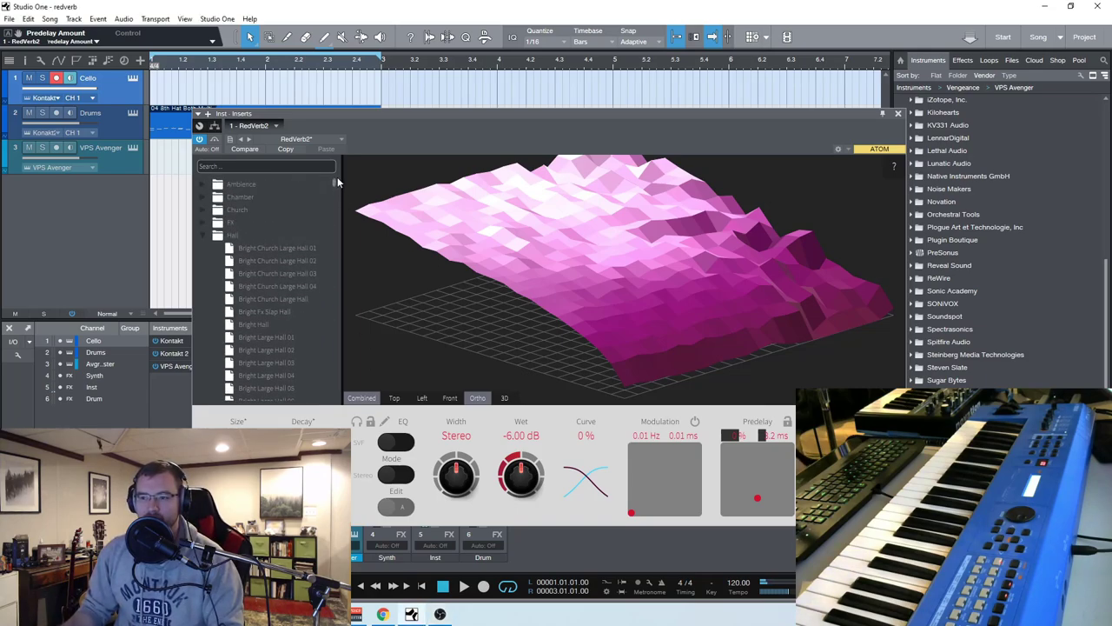
left_click(201, 236)
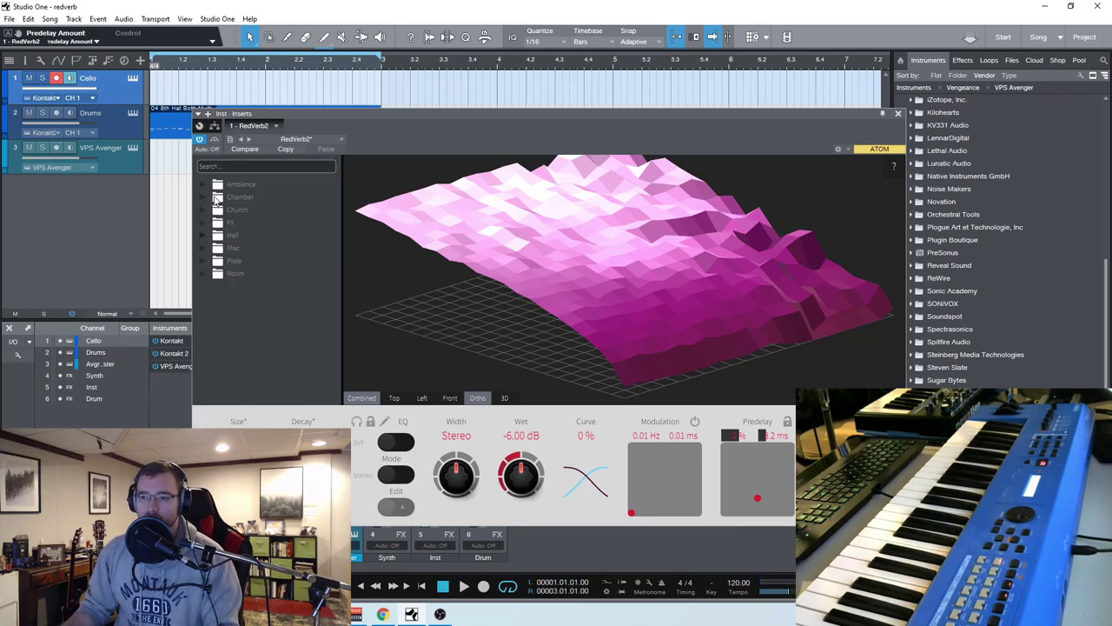
left_click(201, 197)
left_click(269, 223)
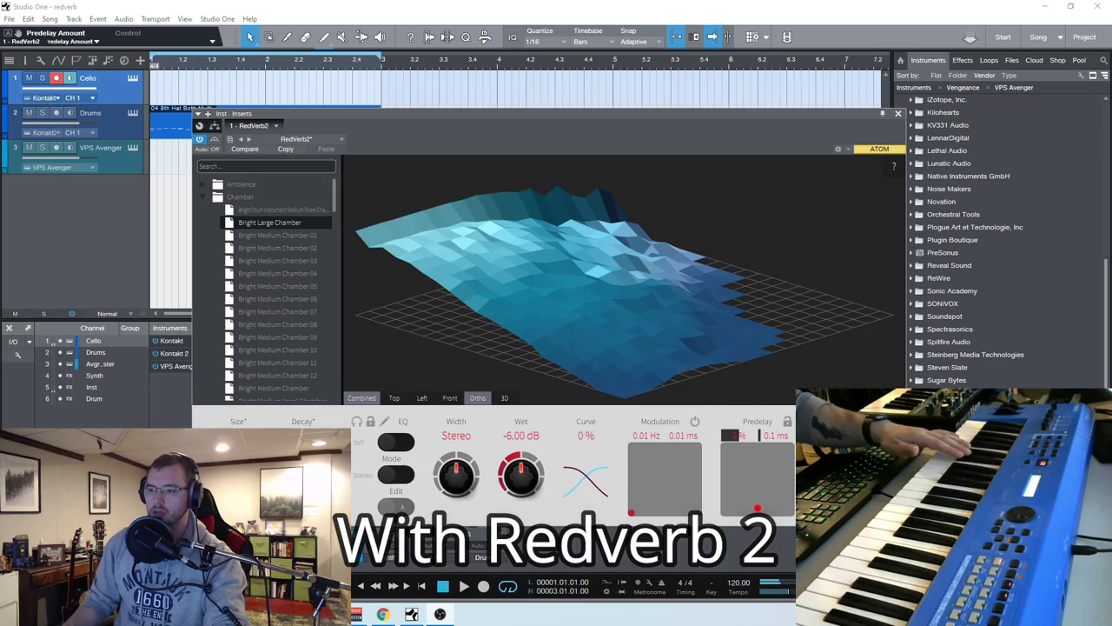
scroll(305, 319, "down", 5)
left_click(281, 308)
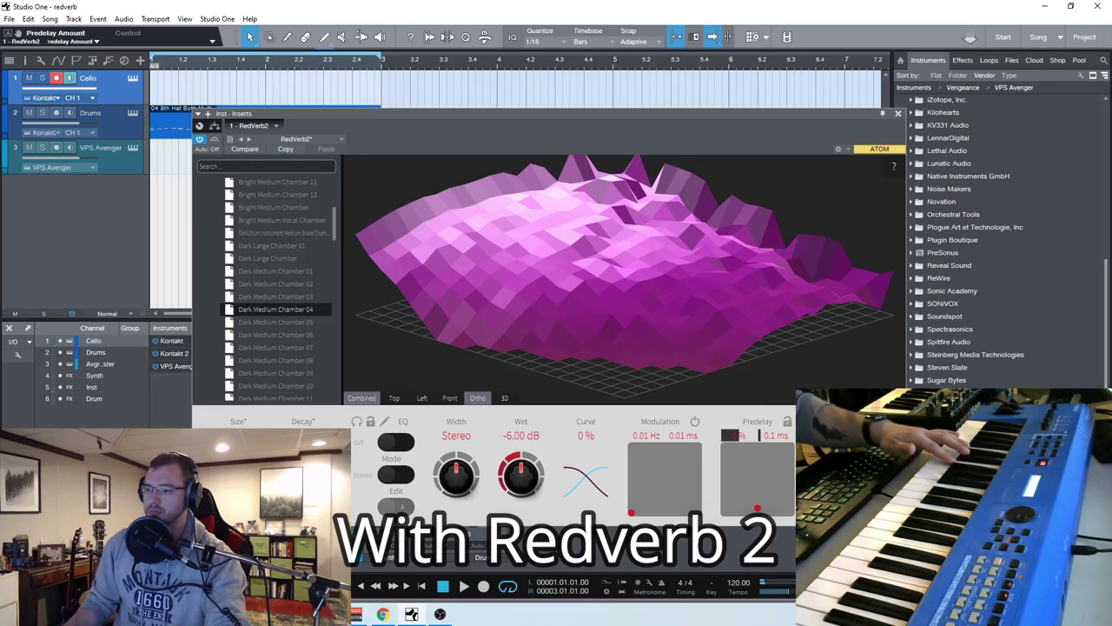
Try Curve values of -38 % and 100 % and settle on -75 %, with Modulation switched on and Predelay raised.
left_click_drag(594, 483, 626, 594)
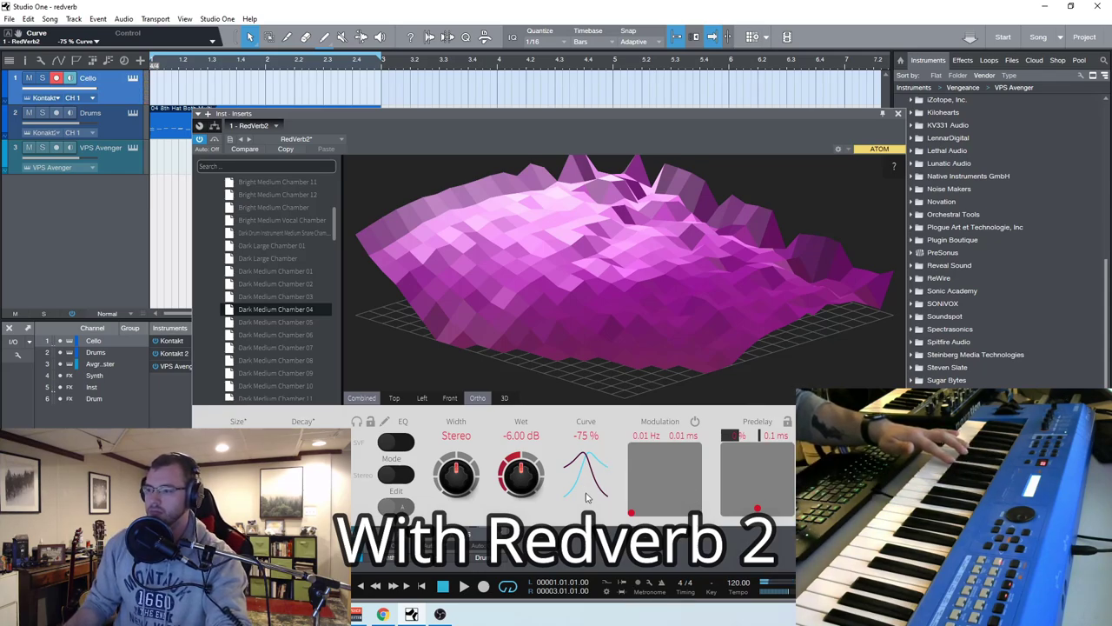
left_click_drag(588, 495, 591, 425)
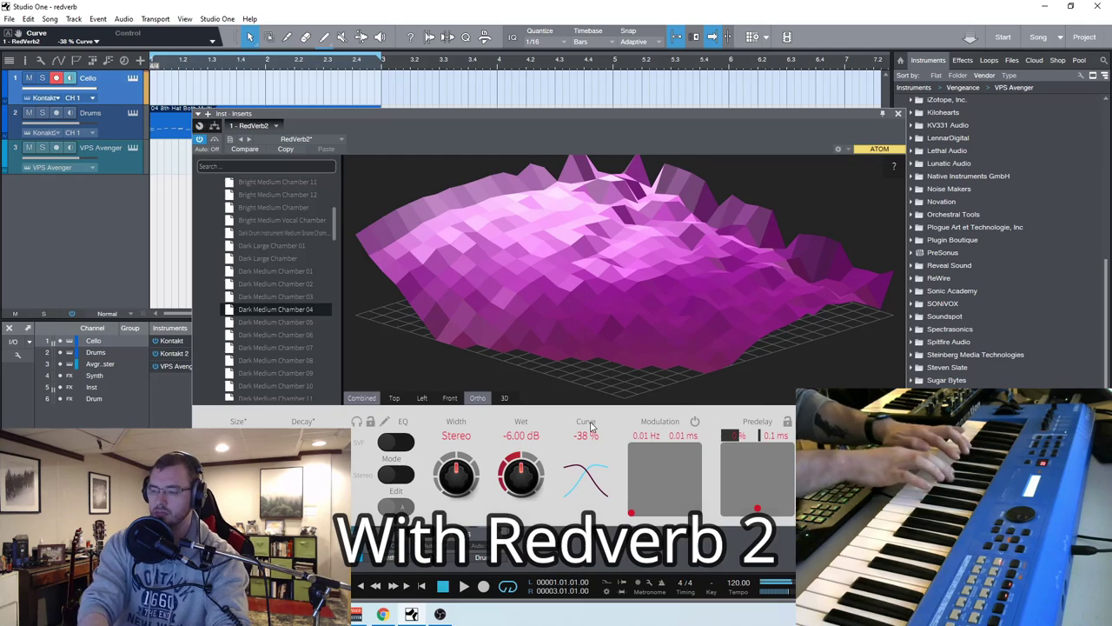
left_click_drag(587, 489, 592, 272)
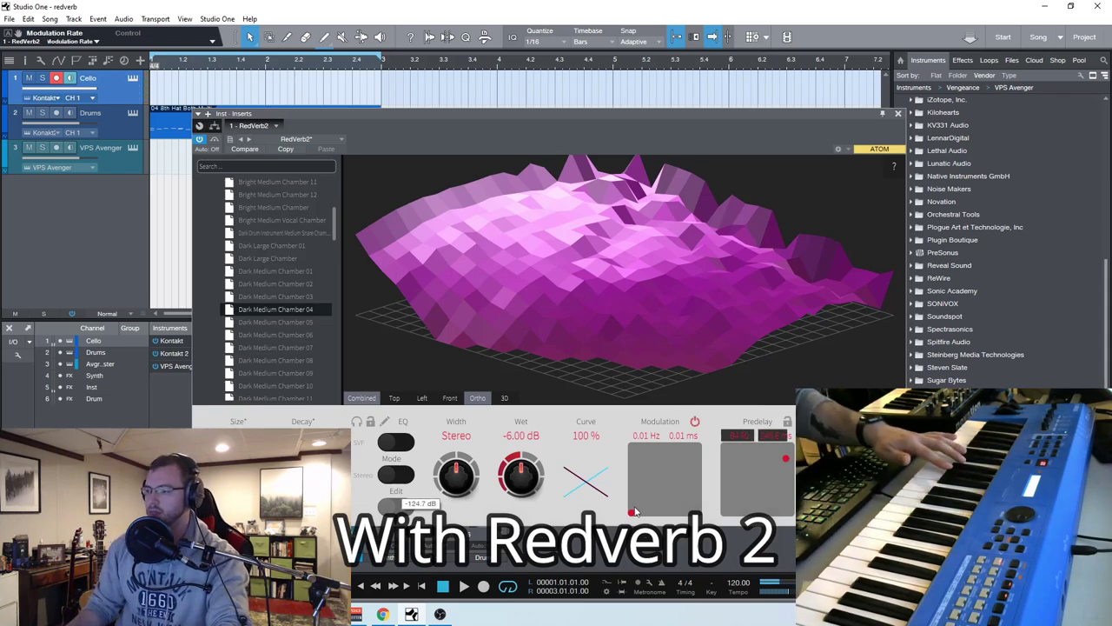
left_click_drag(585, 478, 586, 556)
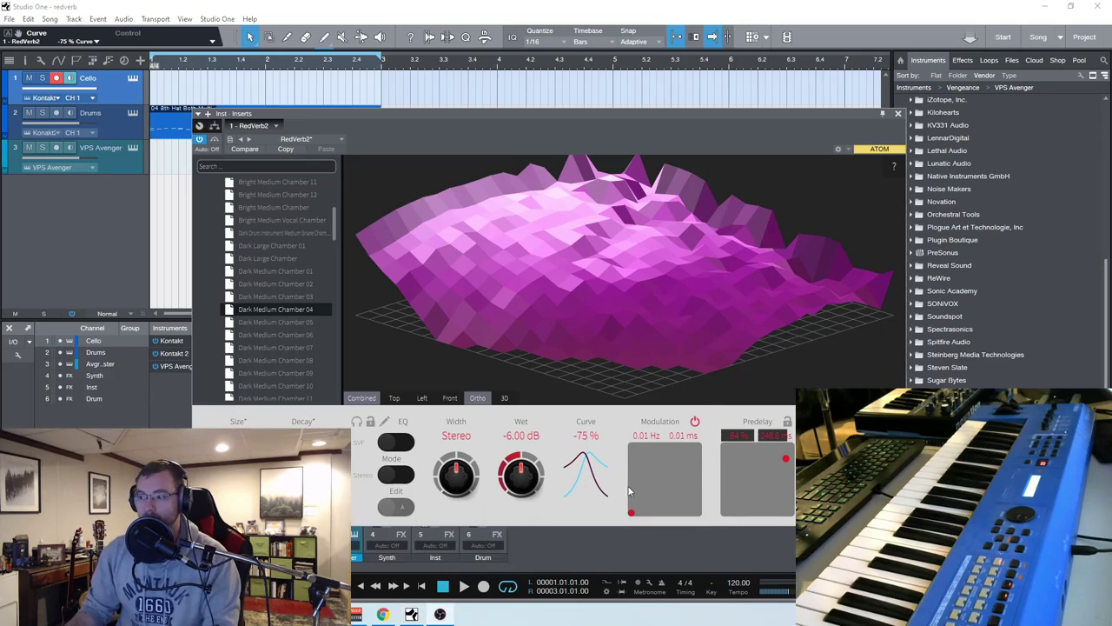
Try several higher Modulation rate and depth settings on the pad, and return them to 0.01 Hz and 0.01 ms.
left_click_drag(631, 513, 686, 477)
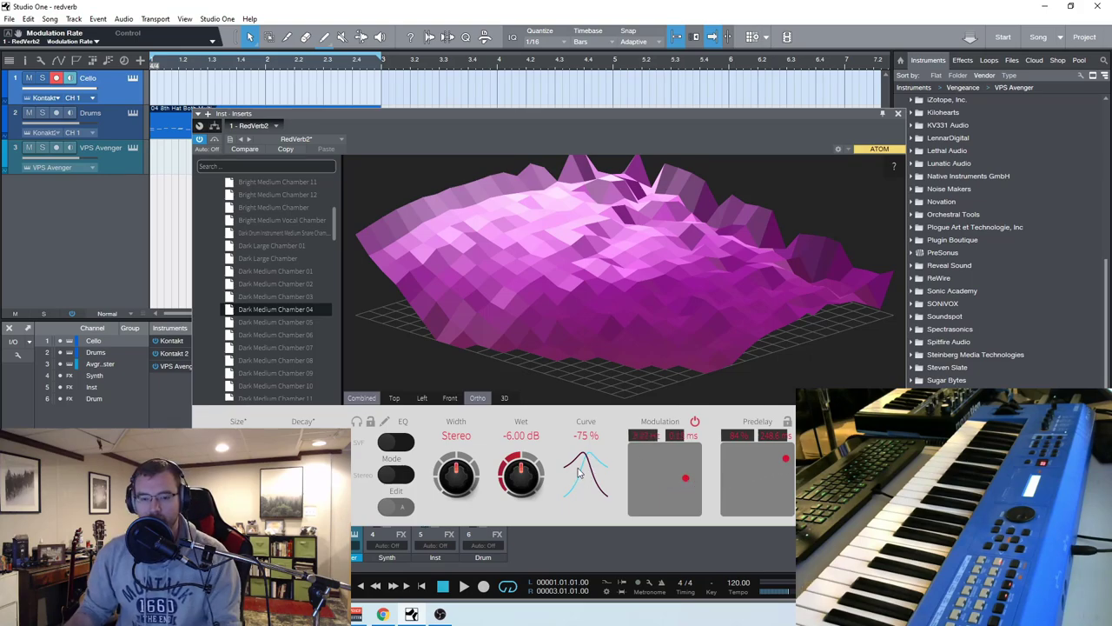
mouse_move(574, 469)
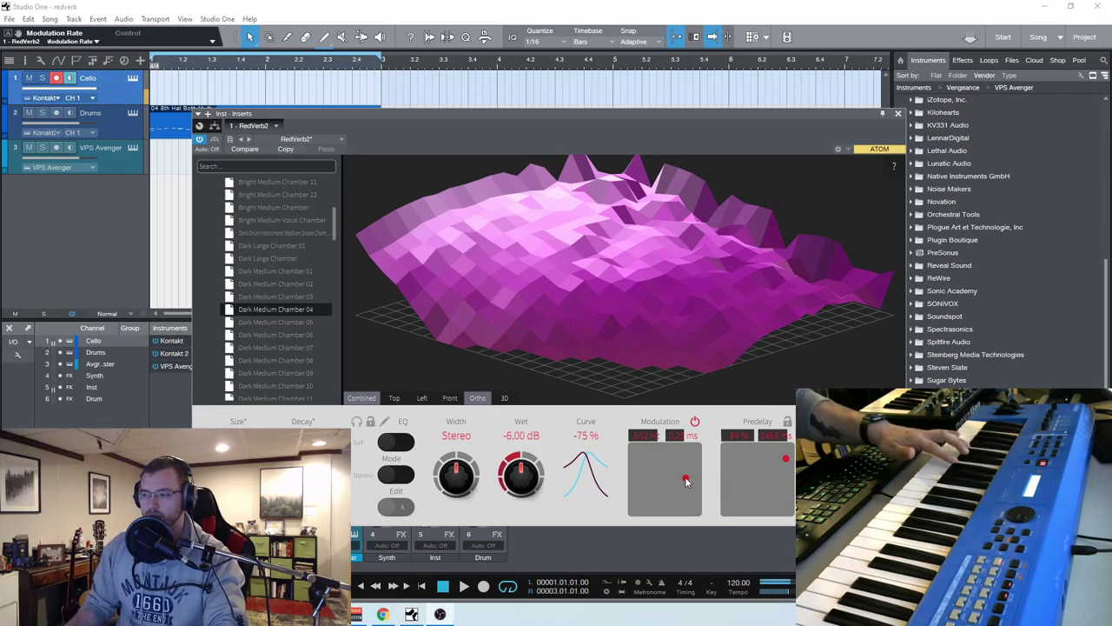
mouse_move(685, 478)
left_mouse_down()
mouse_move(698, 448)
mouse_move(689, 469)
left_mouse_up()
left_click_drag(682, 474, 682, 475)
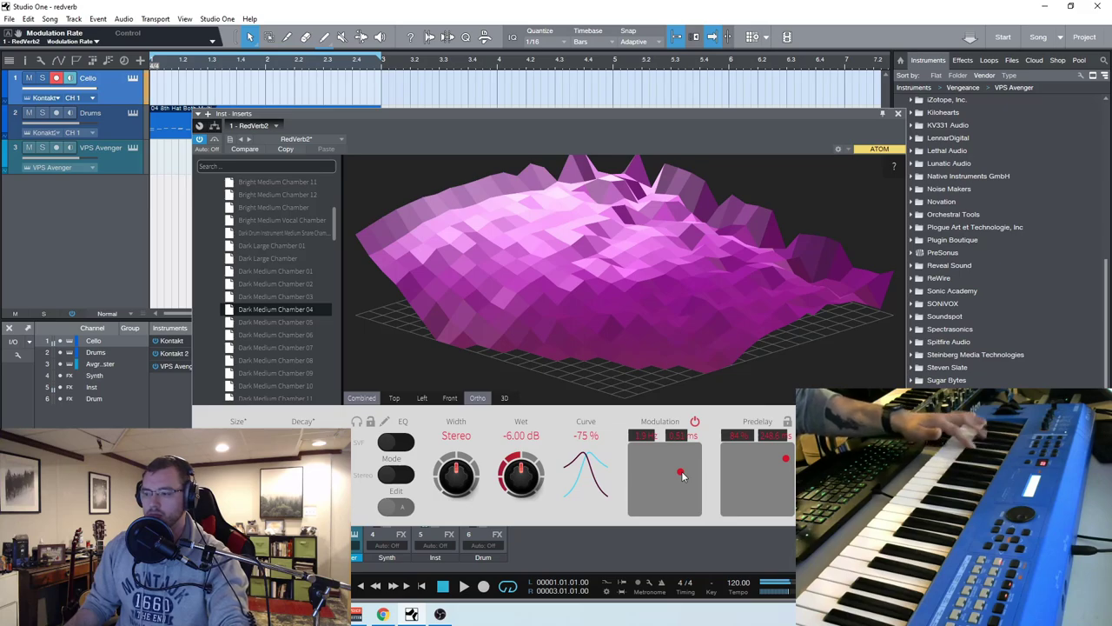
left_click_drag(682, 473, 673, 484)
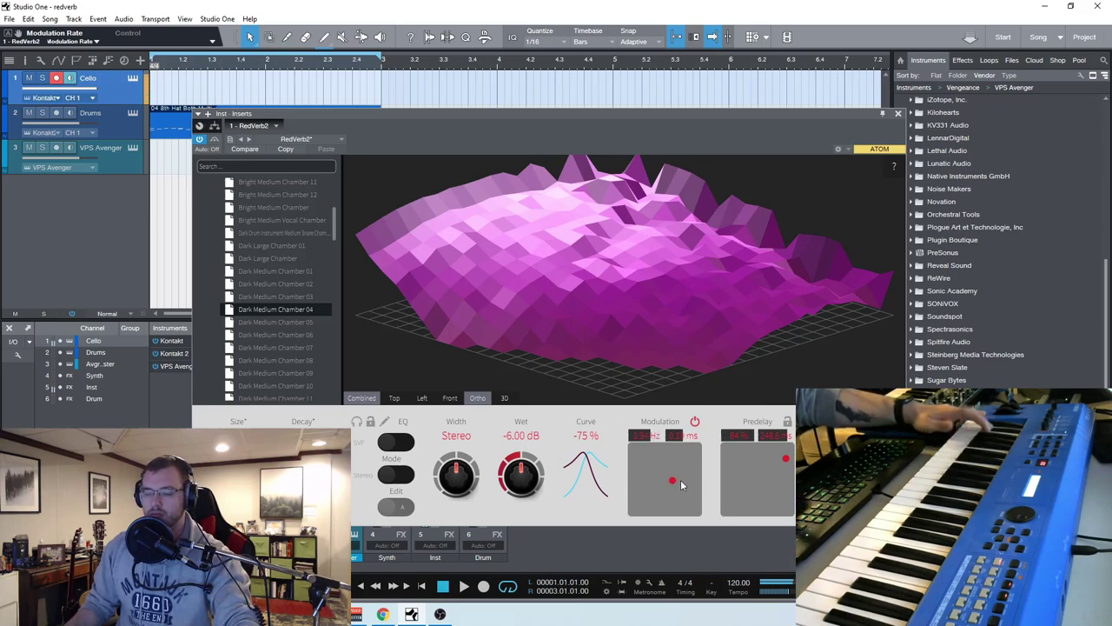
left_click_drag(676, 482, 631, 512)
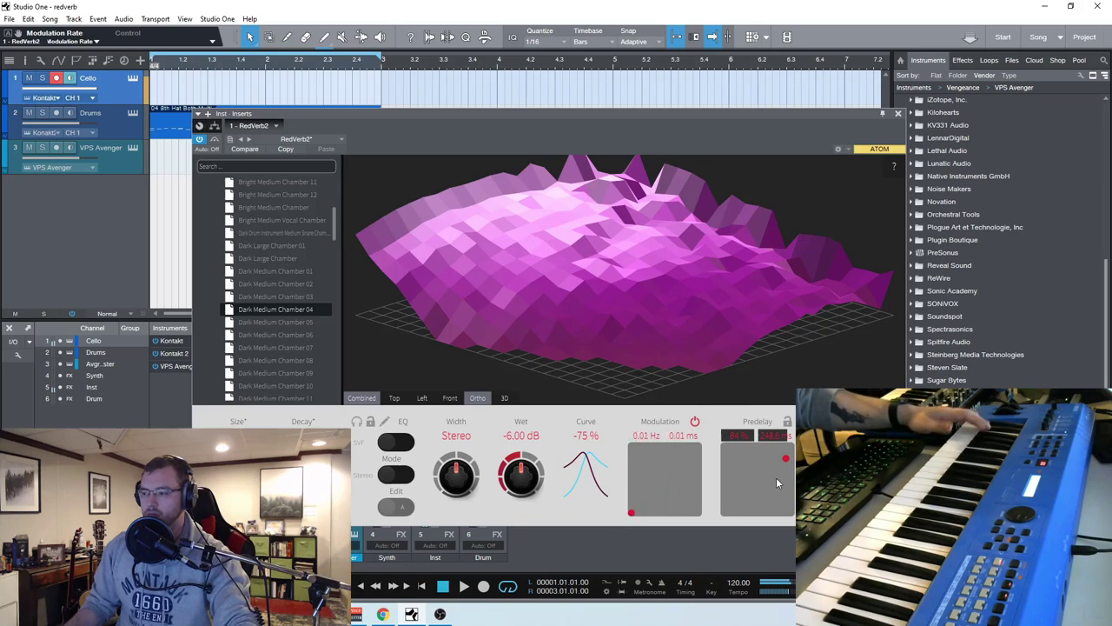
Close the Inst reverb, play the Drums track dry, and activate its Drum send.
left_click(897, 115)
left_click(123, 132)
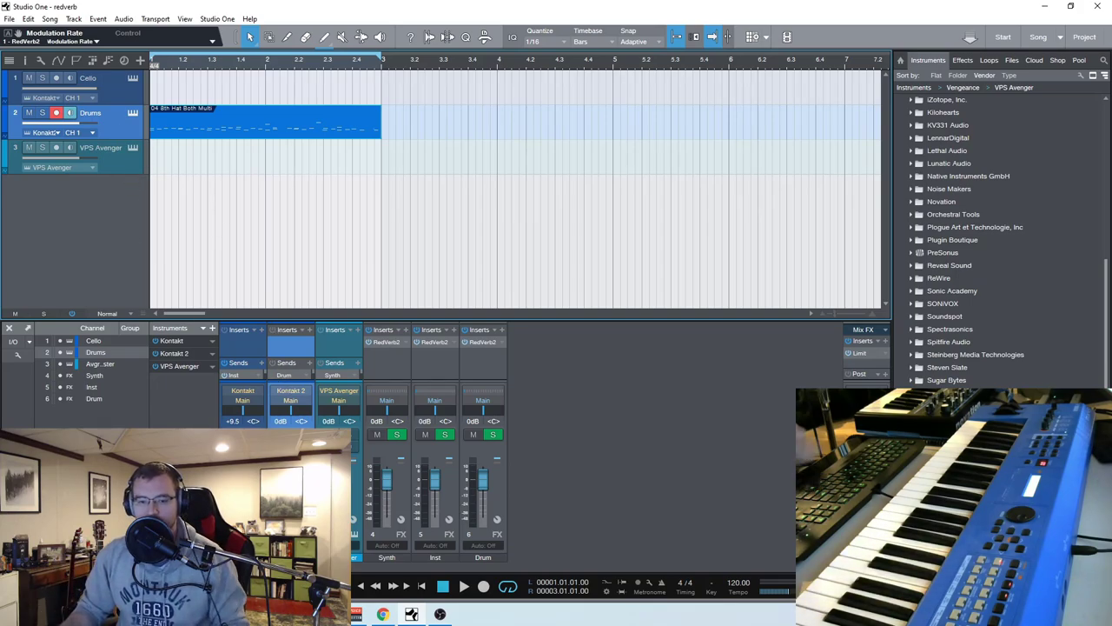
key("space")
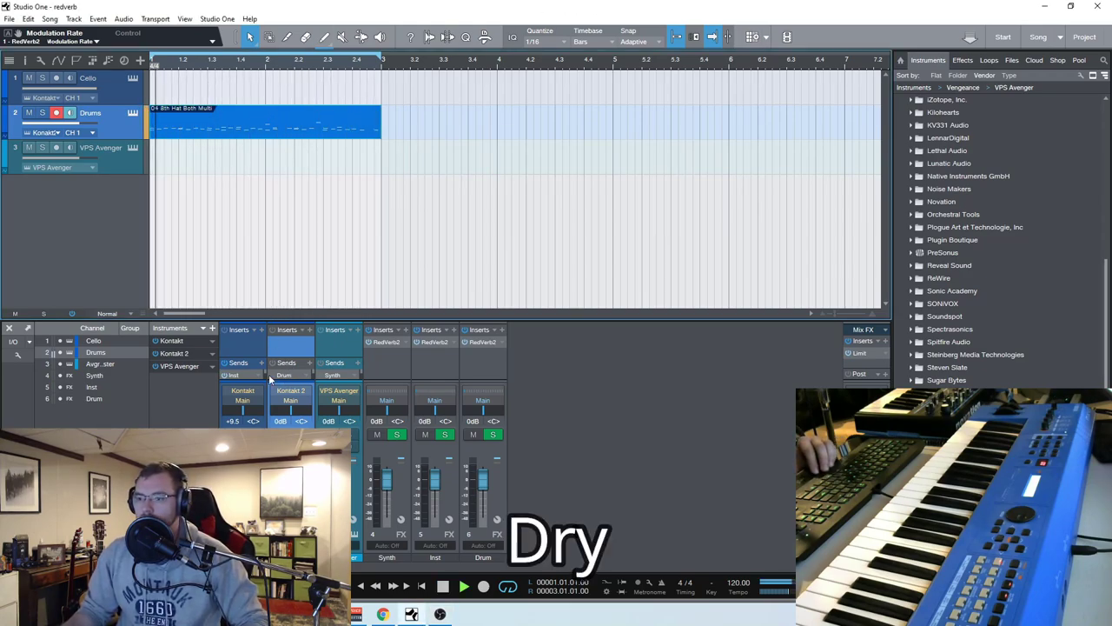
key("space")
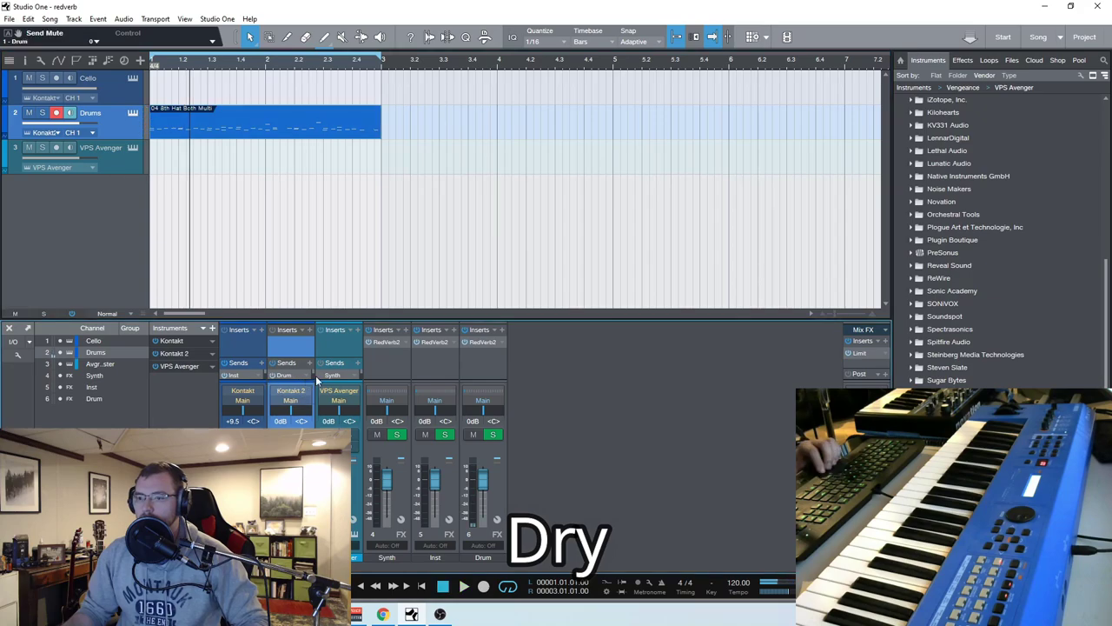
Open RedVerb2 on the Drum channel and load the Medium Ambience 01 preset from the Ambience folder during playback.
left_click(480, 343)
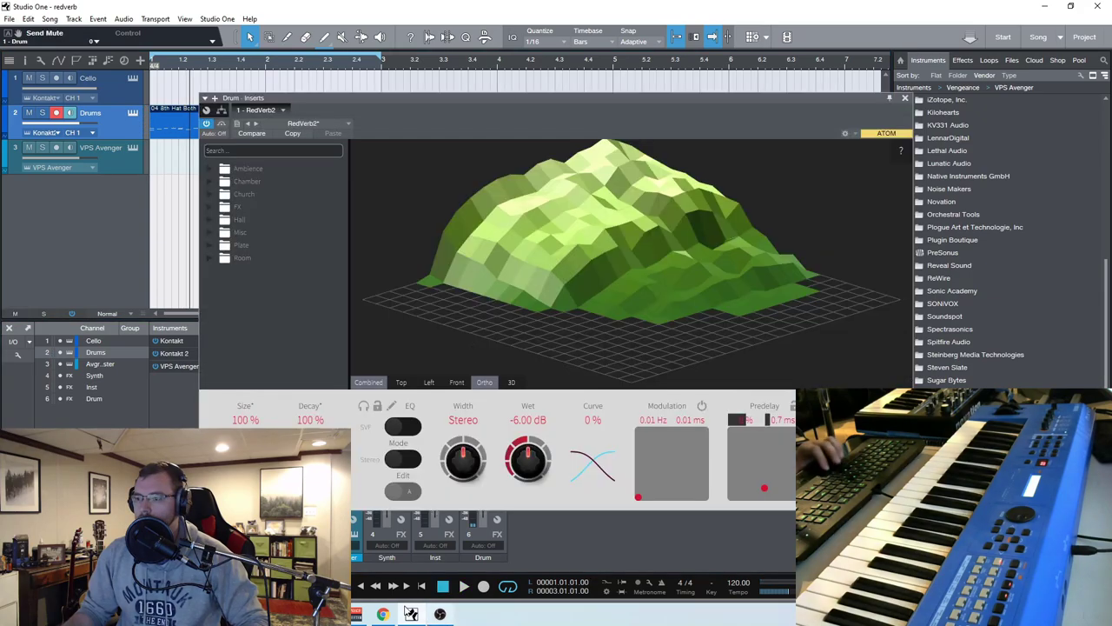
key("space")
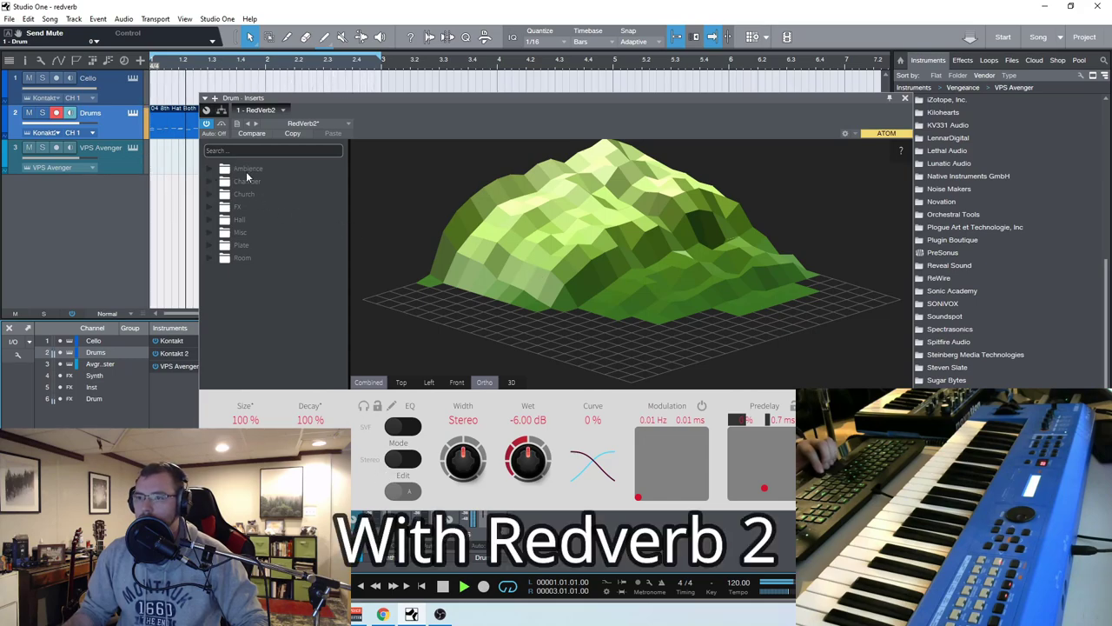
left_click(243, 258)
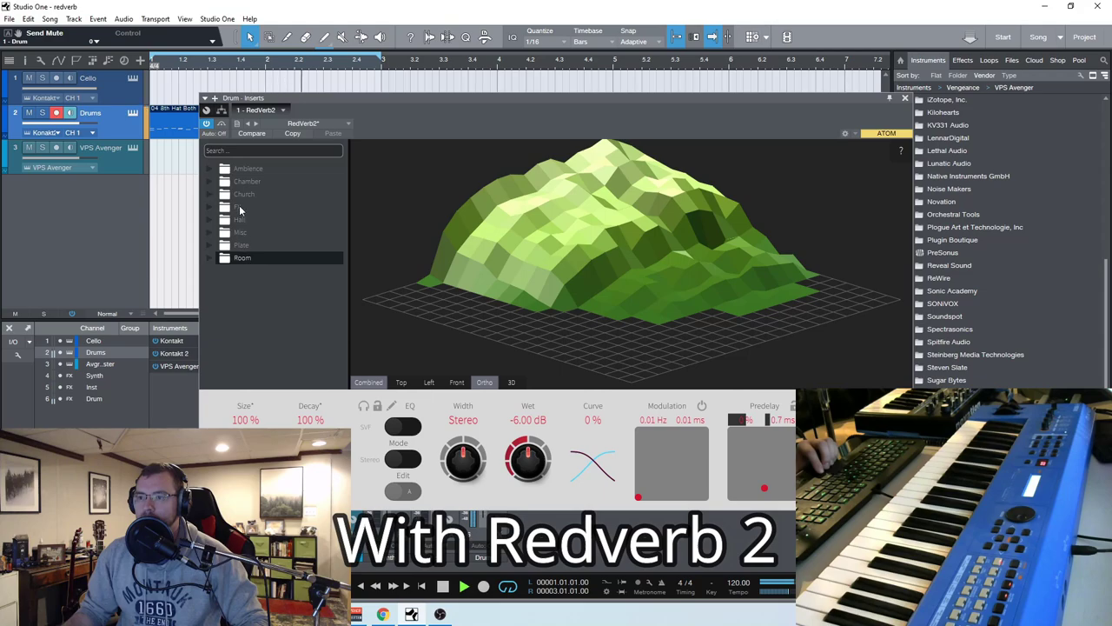
double_click(247, 168)
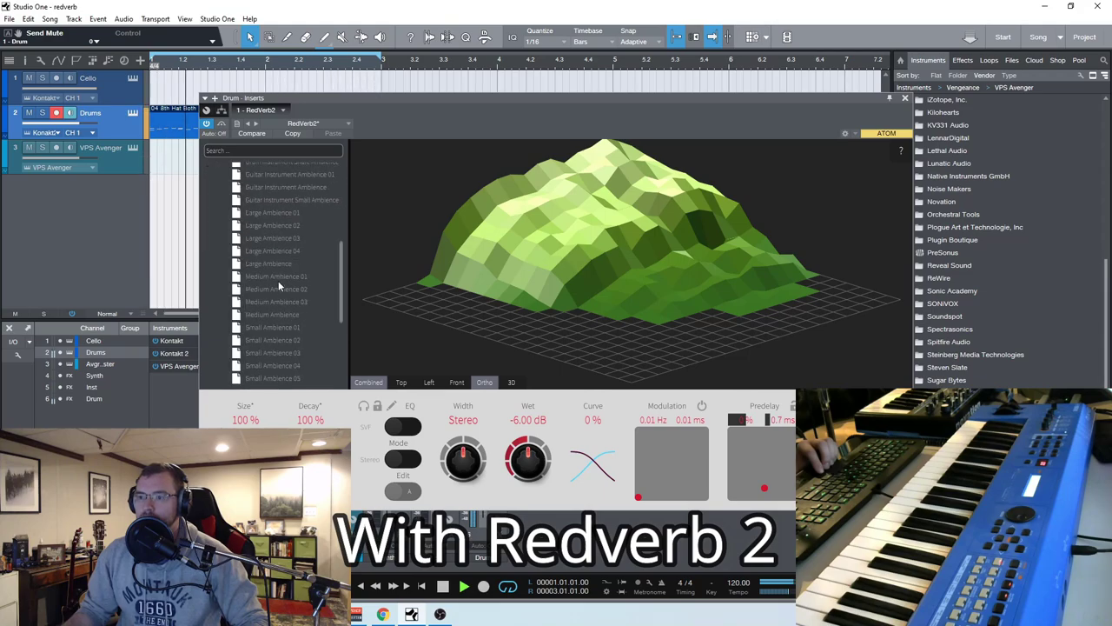
left_click(278, 277)
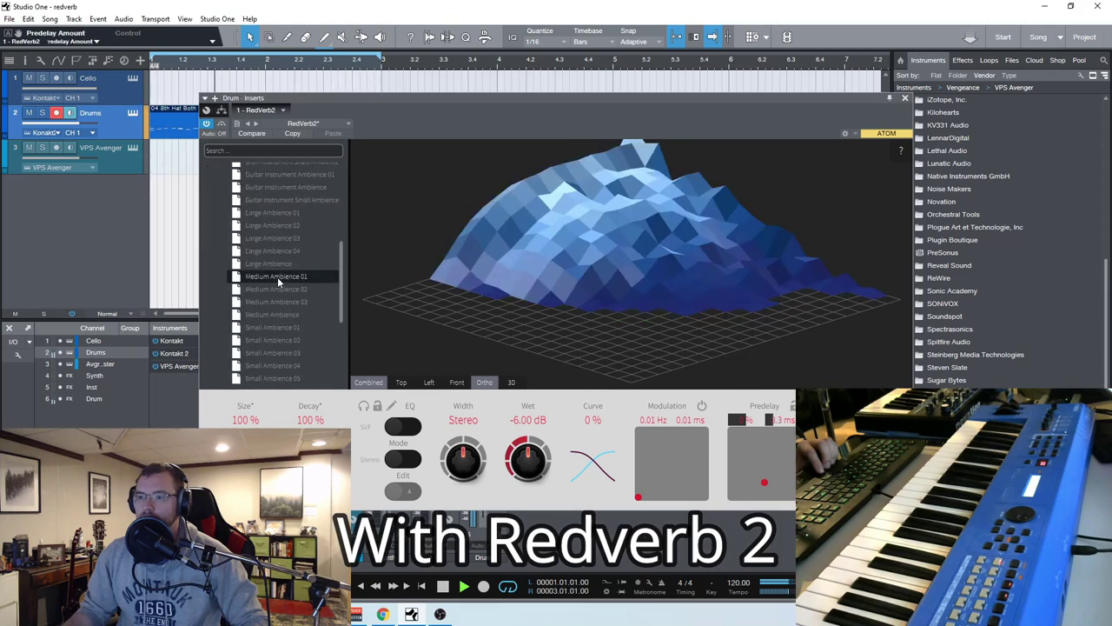
Audition the Medium Ambience preset on the Drum reverb with the drum loop playing, and stop playback.
left_click(444, 587)
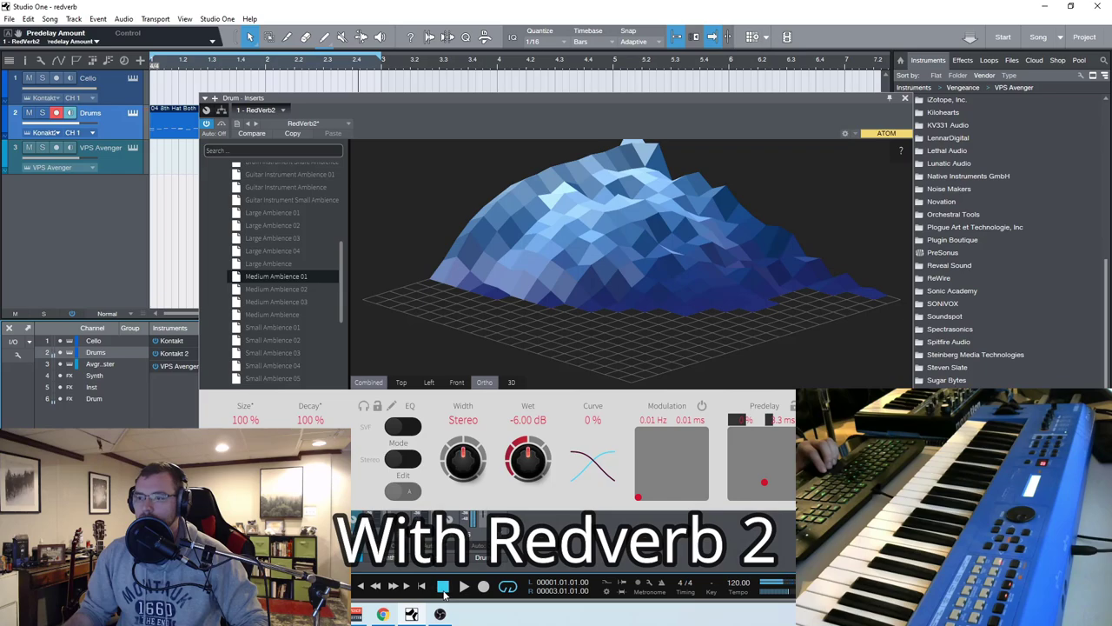
left_click(285, 315)
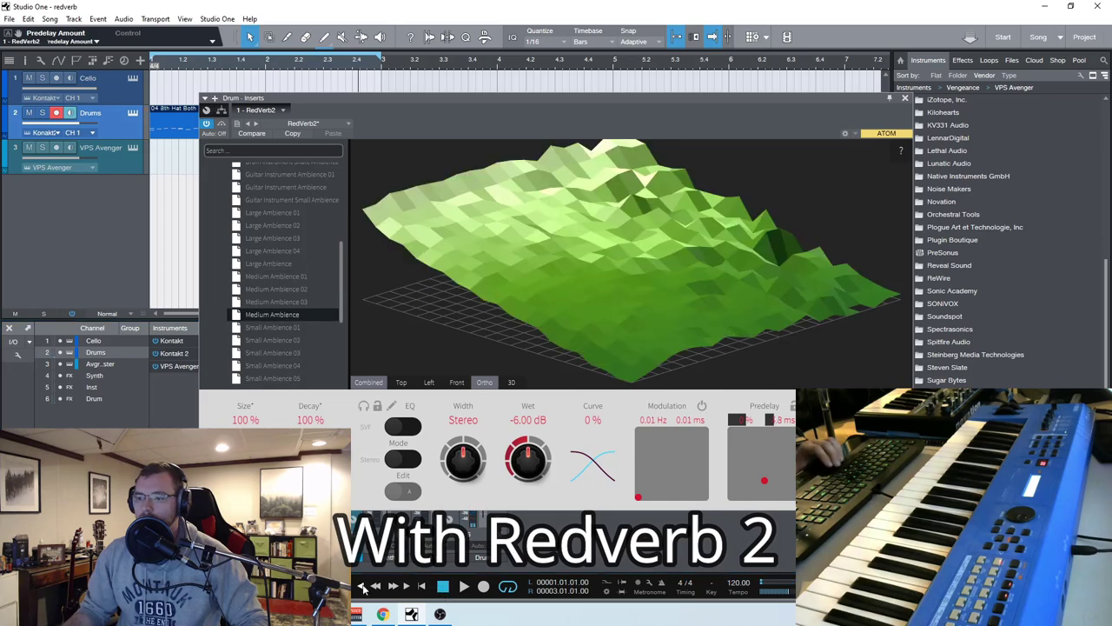
key("space")
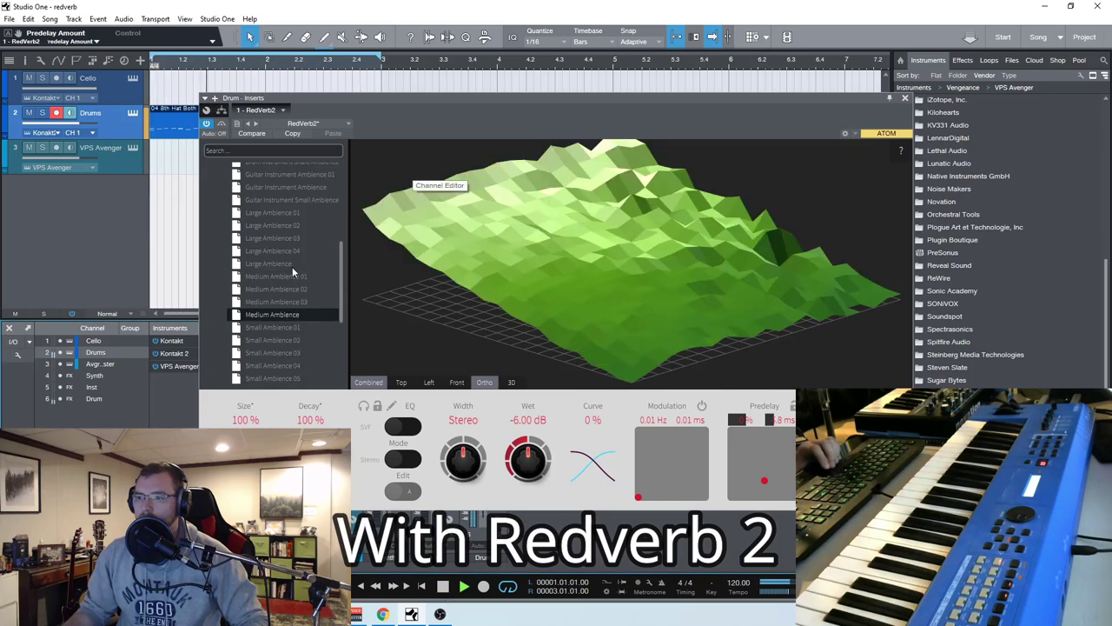
left_click(444, 587)
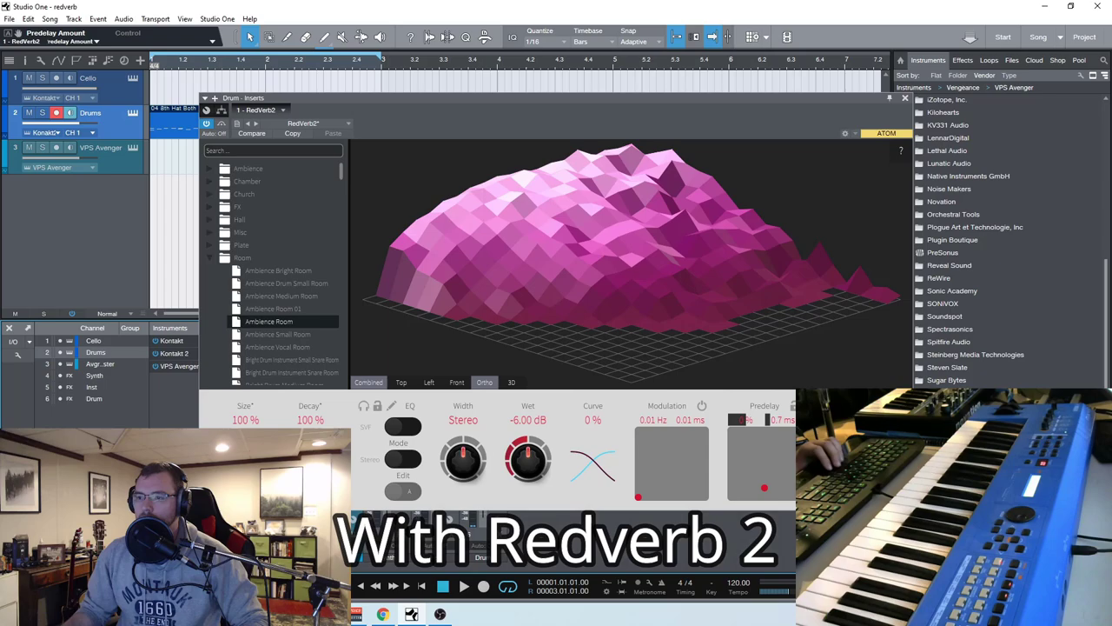
Play the drum loop through the Room folder presets Ambience Room, Ambience Drum Small Room and Bright Drum Room 07.
key("space")
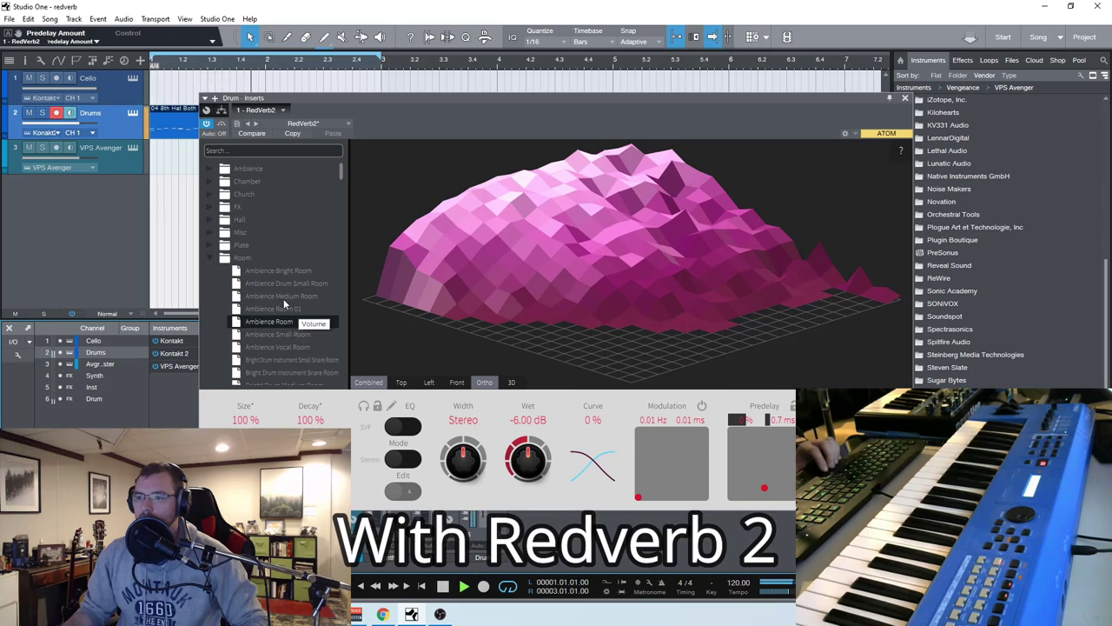
left_click(284, 281)
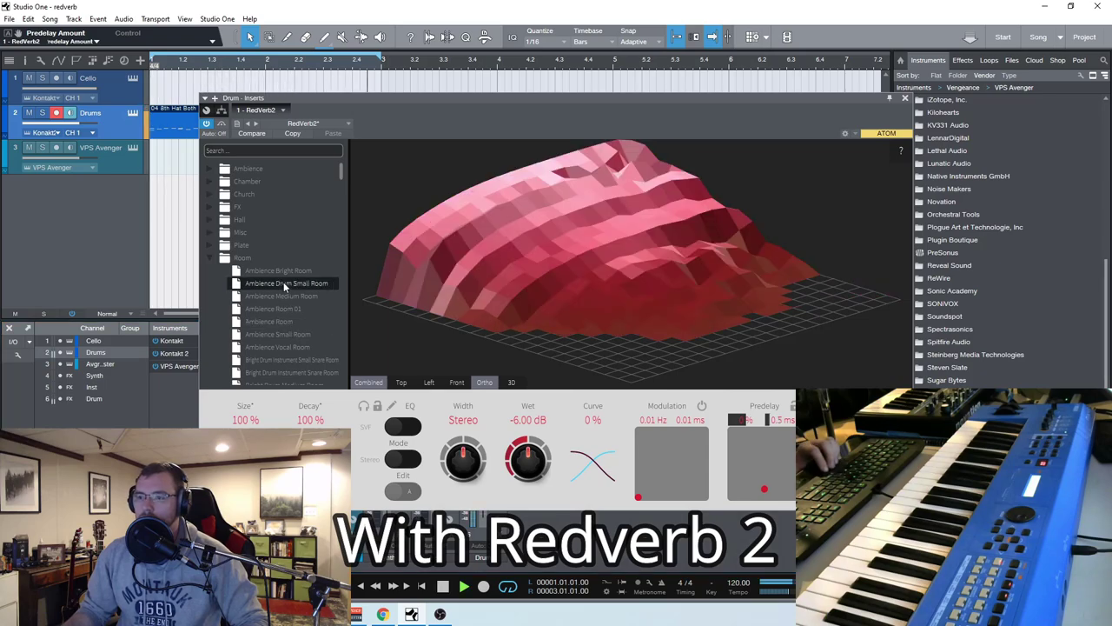
scroll(299, 328, "down", 2)
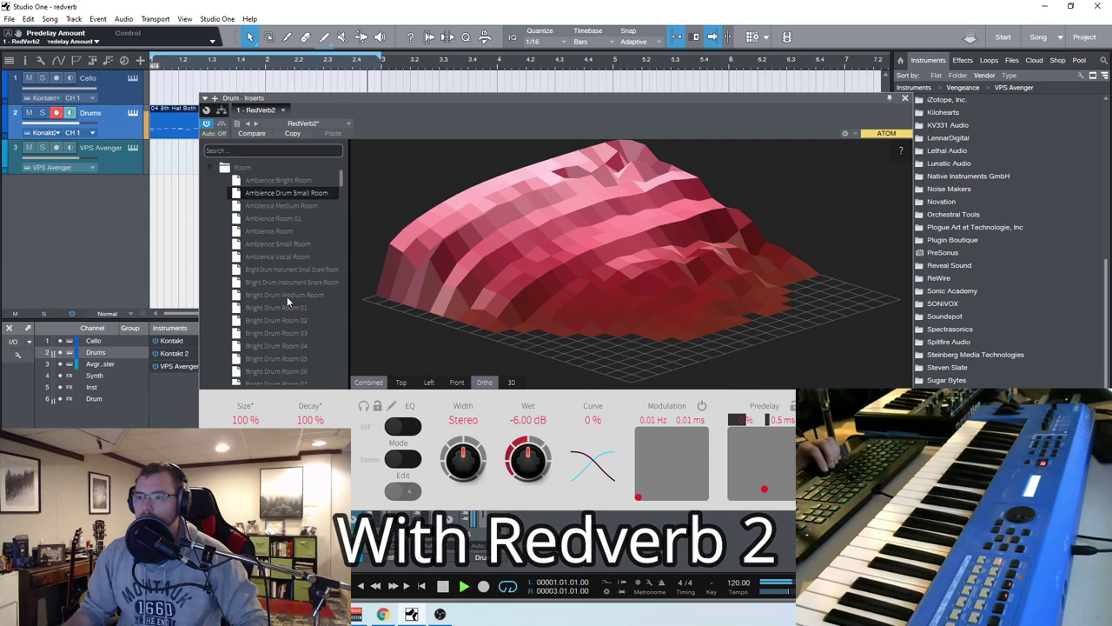
left_click(286, 296)
scroll(285, 300, "down", 2)
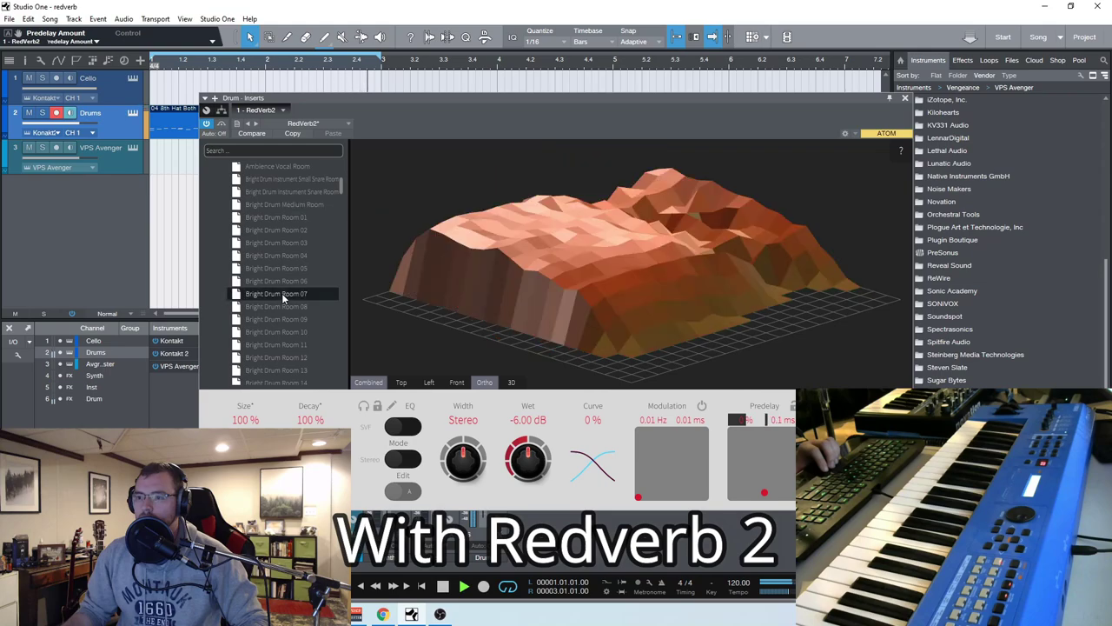
left_click(282, 292)
Audition the Bright Room 02 and Bright Large Room presets, settle on Drum Instrument Large Snare Room, and stop playback.
scroll(281, 293, "down", 3)
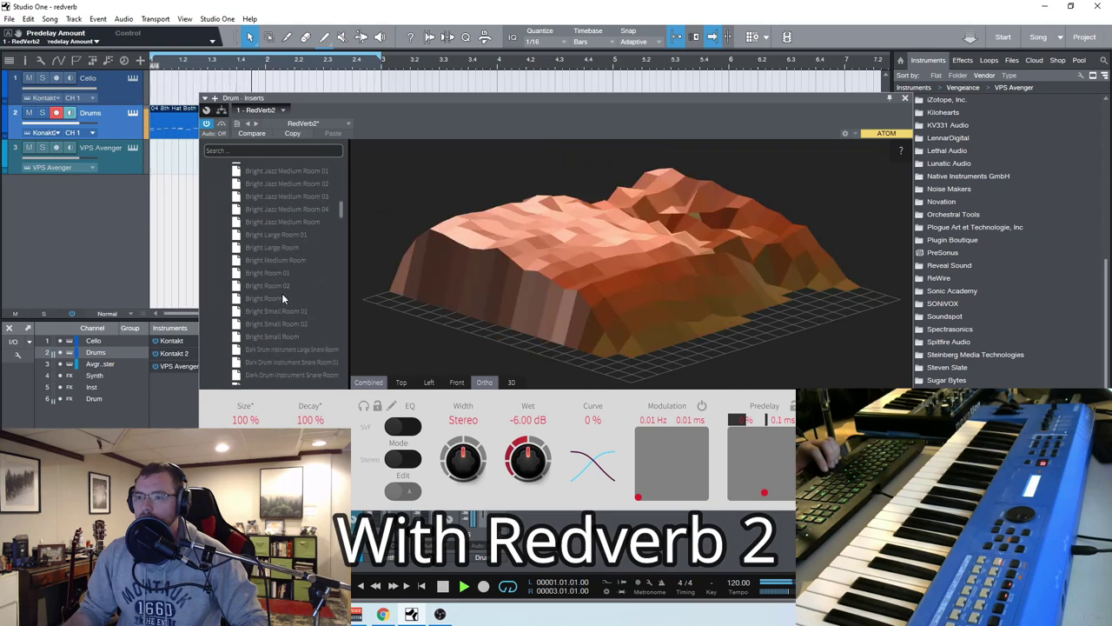
left_click(281, 285)
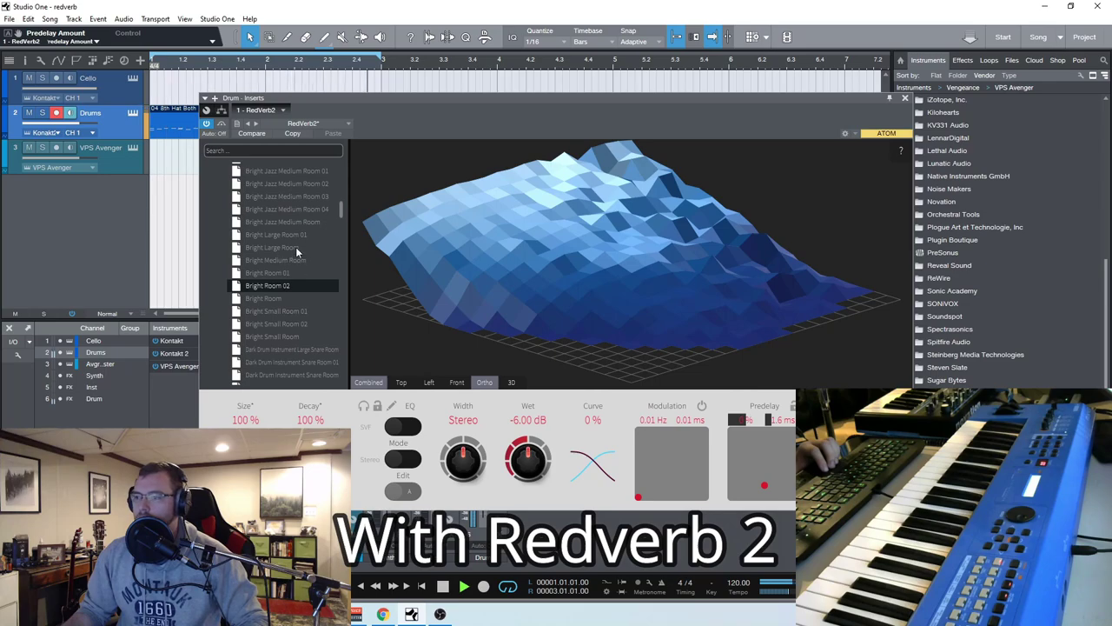
left_click(296, 247)
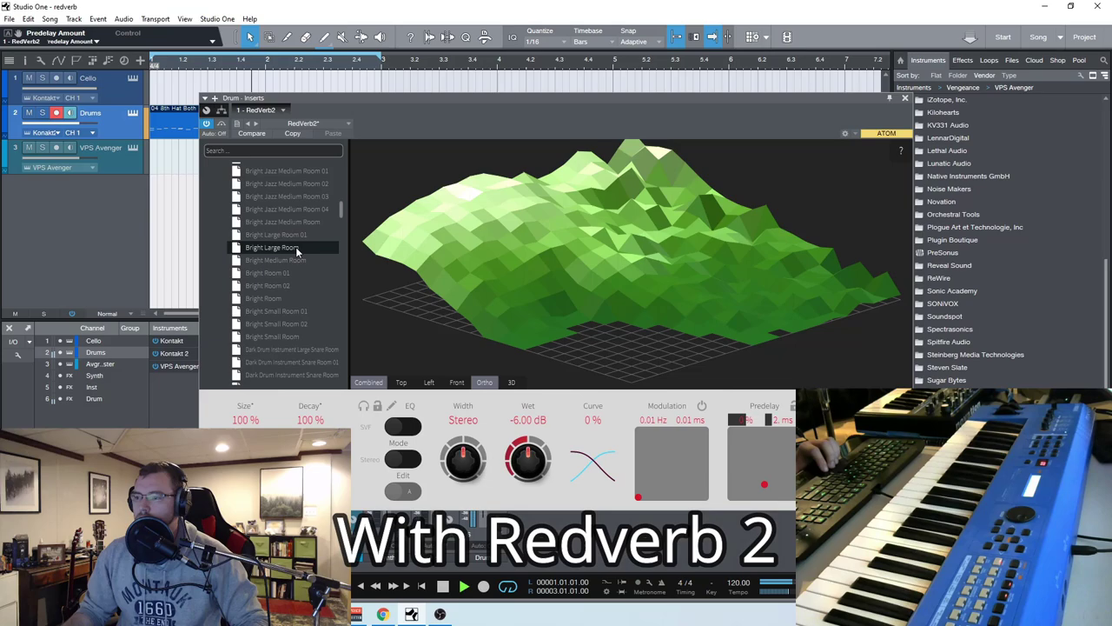
scroll(300, 247, "down", 5)
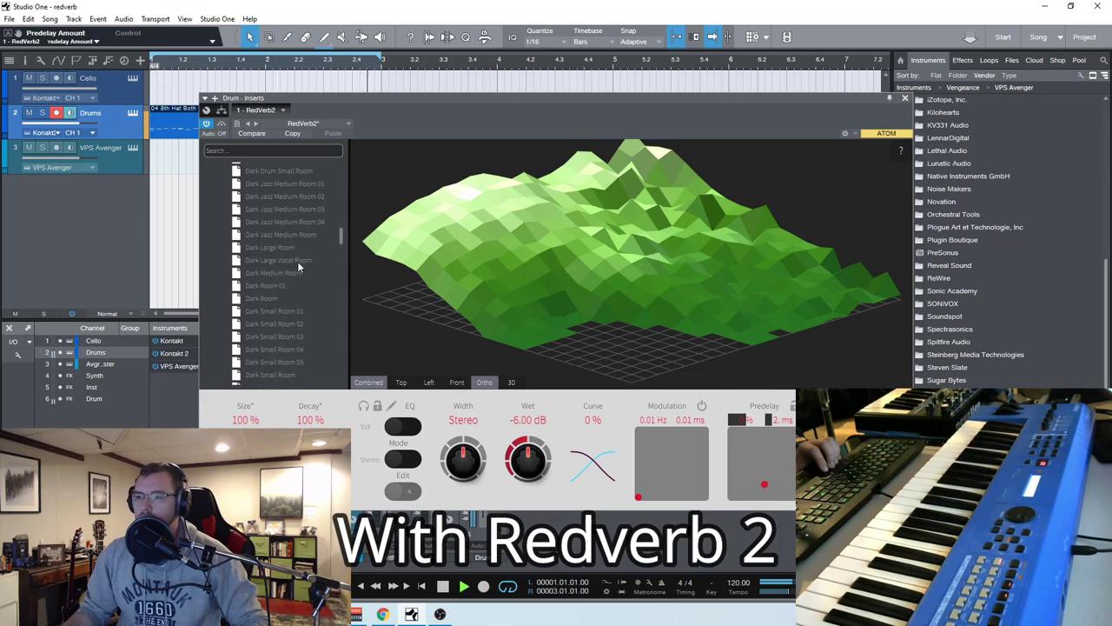
left_click(273, 285)
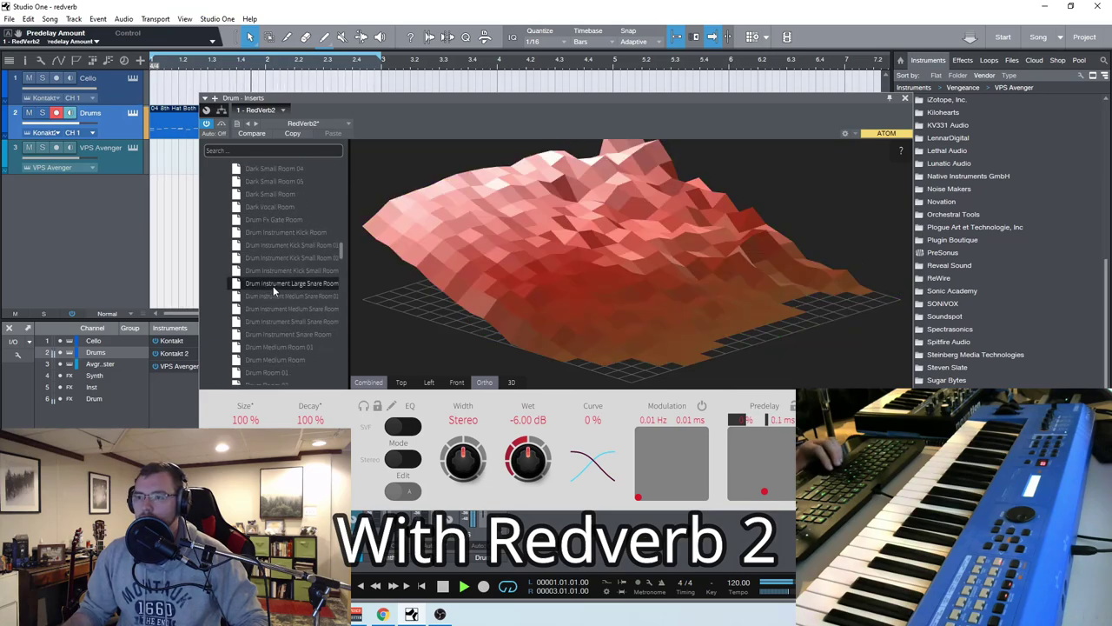
left_click(444, 586)
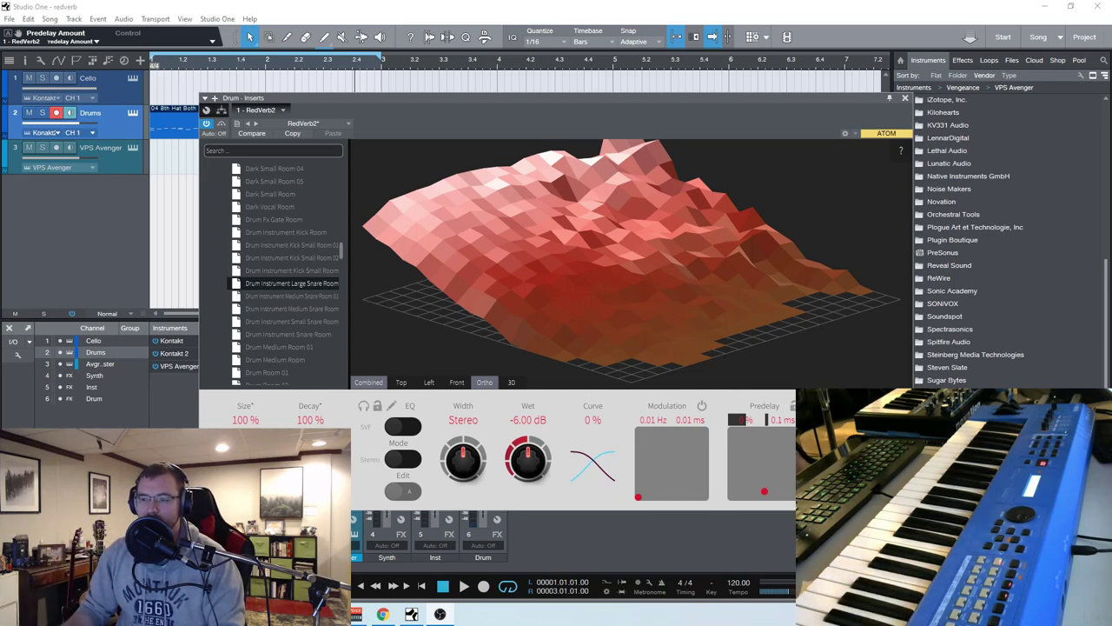
Collapse the Room folder in the preset list and close the Drum channel's RedVerb2.
mouse_move(343, 250)
left_mouse_down()
mouse_move(340, 267)
mouse_move(341, 246)
left_mouse_up()
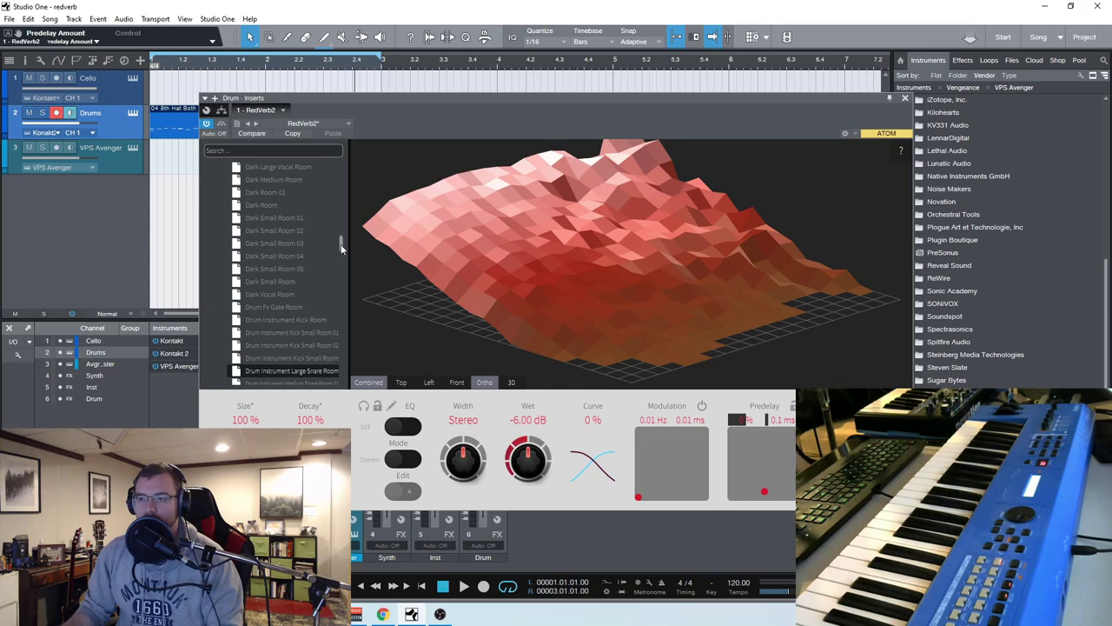
left_click_drag(339, 243, 345, 154)
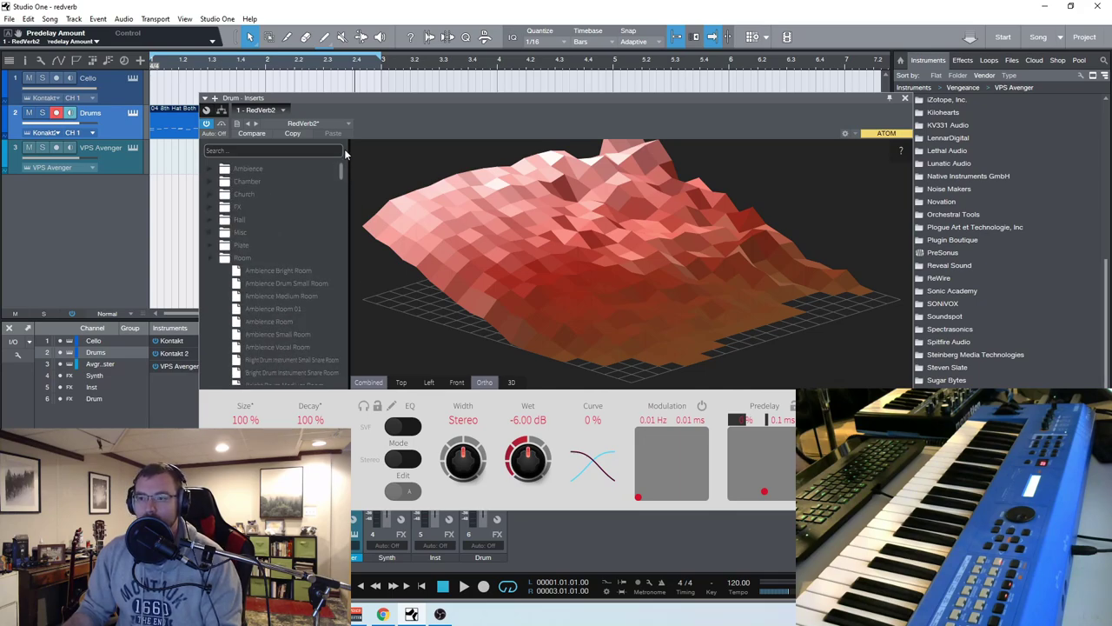
left_click(209, 261)
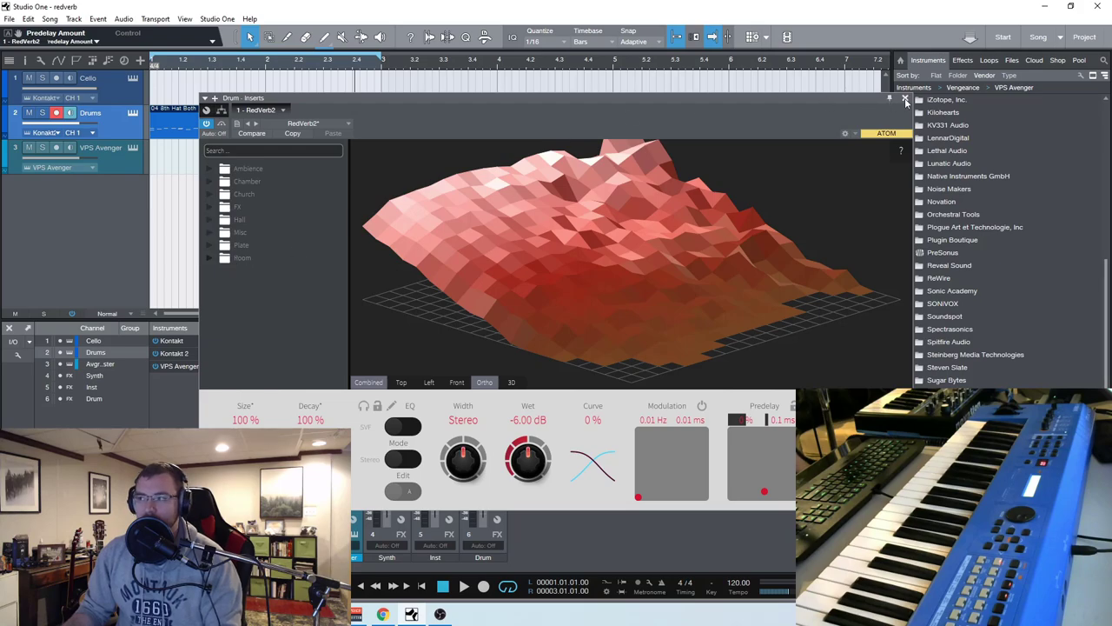
left_click(905, 99)
Select the VPS Avenger track and open its instrument editor.
left_click(111, 163)
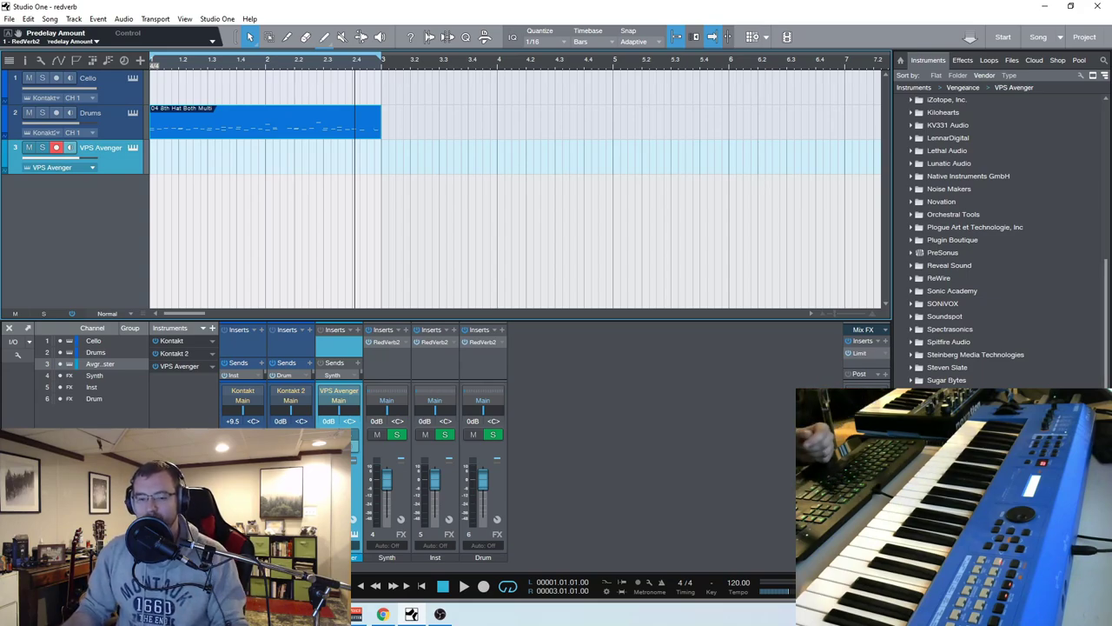
left_click(132, 148)
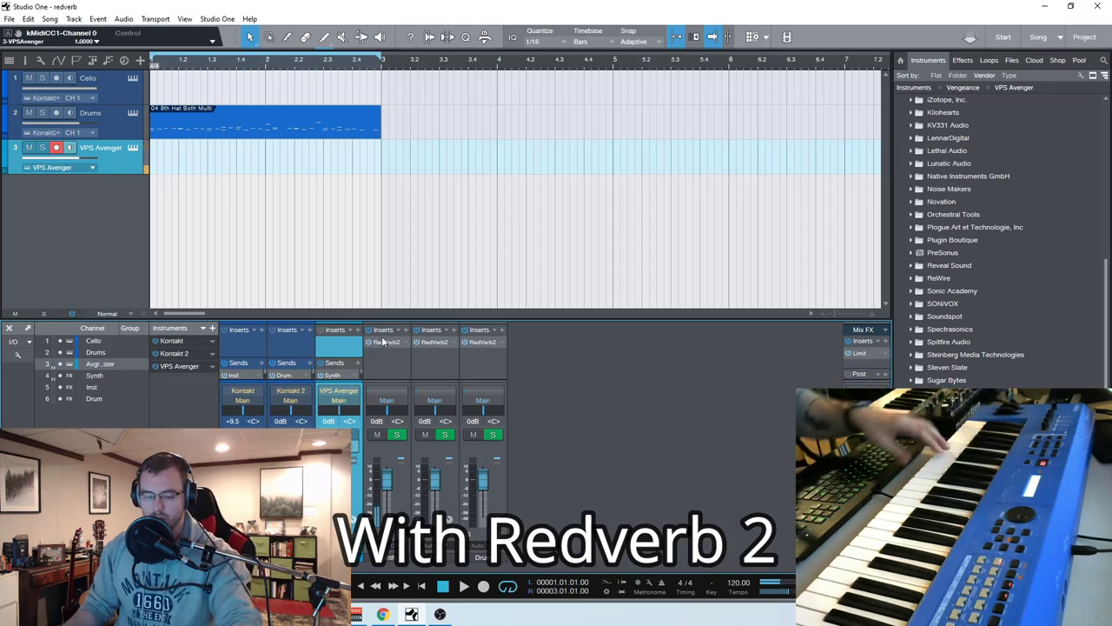
Open RedVerb2 on the Synth channel, try Large Church 01 from the Church folder, and load Bright Large Church.
double_click(382, 343)
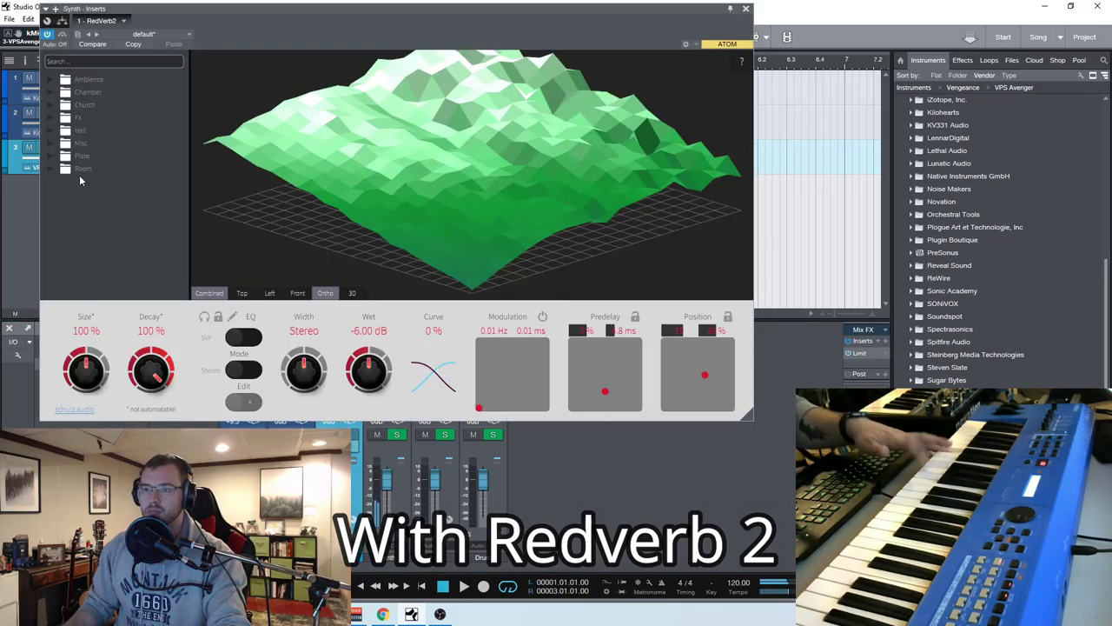
left_click(83, 104)
left_click(109, 207)
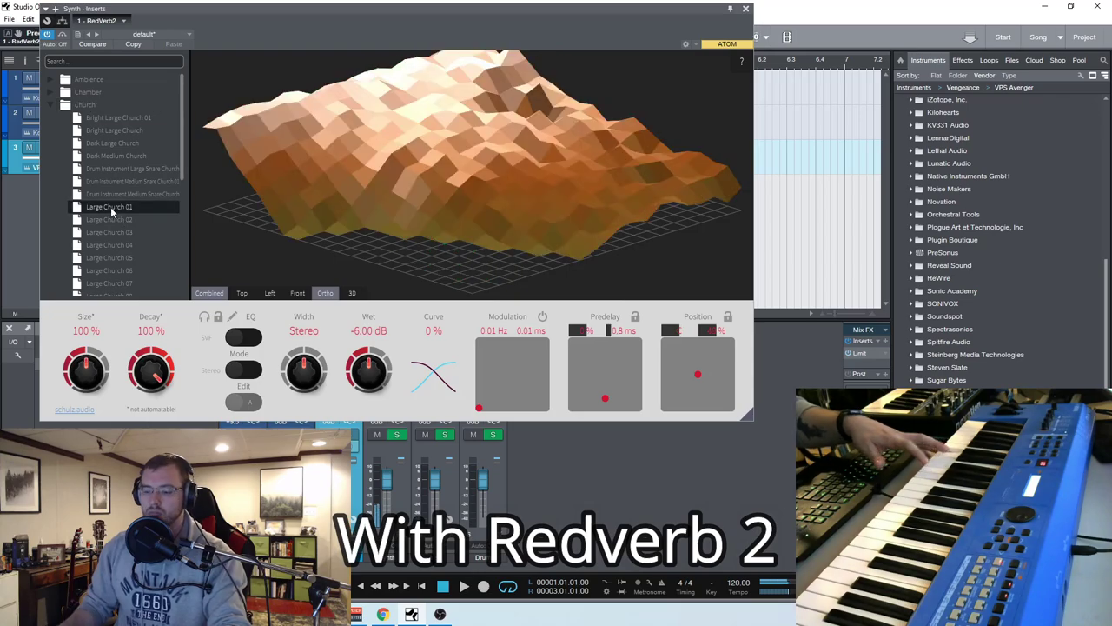
left_click(120, 131)
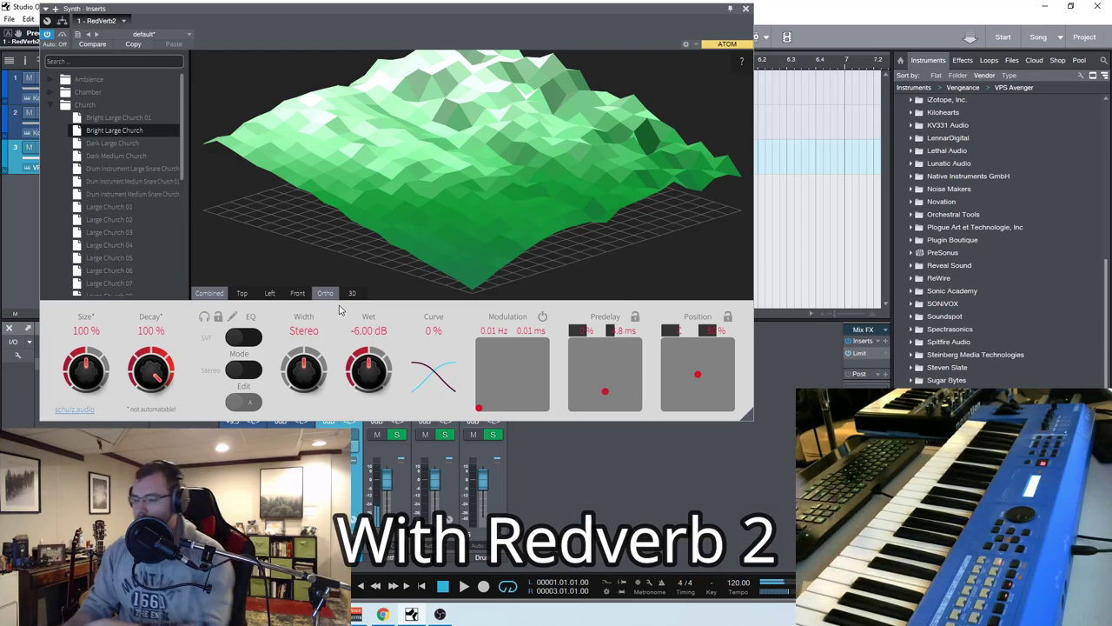
Raise both Predelay values to their maximum, set Curve to -75 %, and move Position to R at 100 %.
left_click_drag(608, 391, 648, 347)
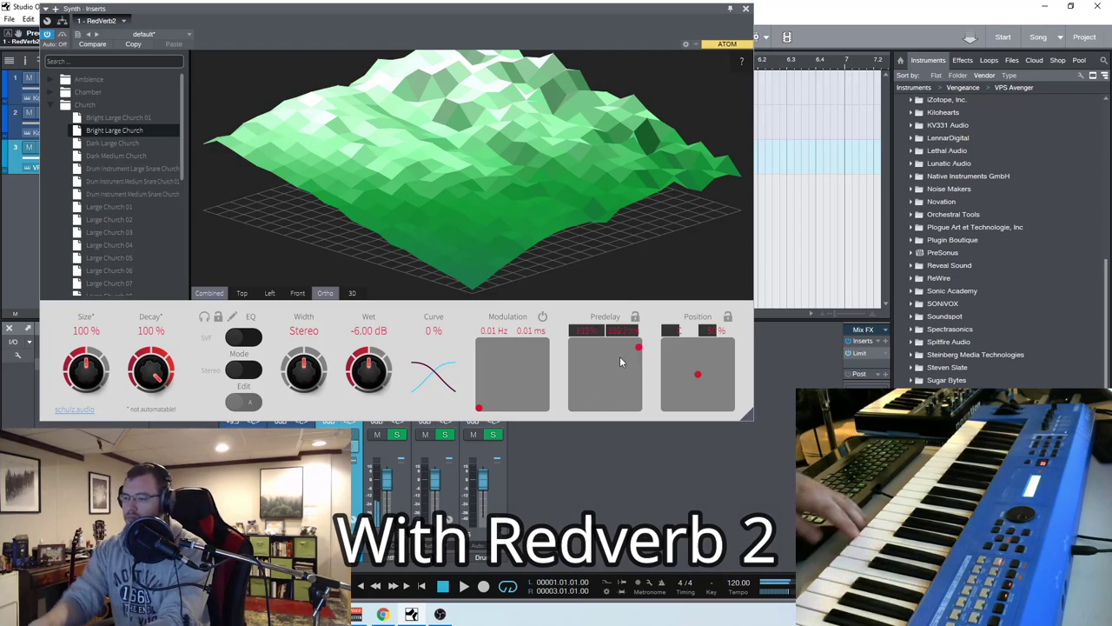
left_click_drag(436, 380, 458, 585)
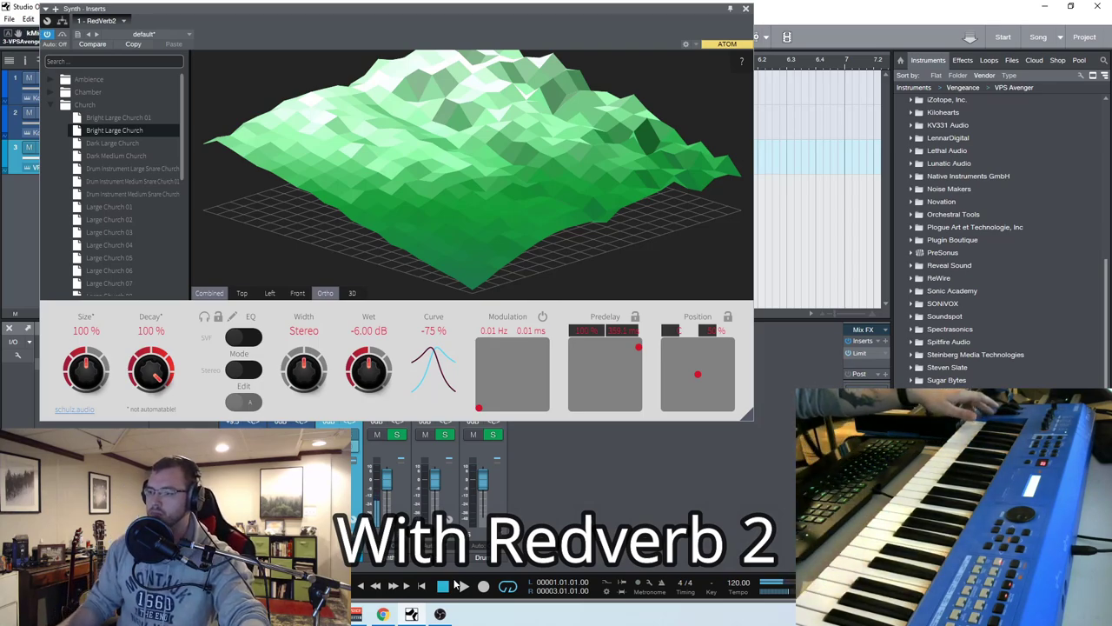
left_click_drag(705, 378, 755, 310)
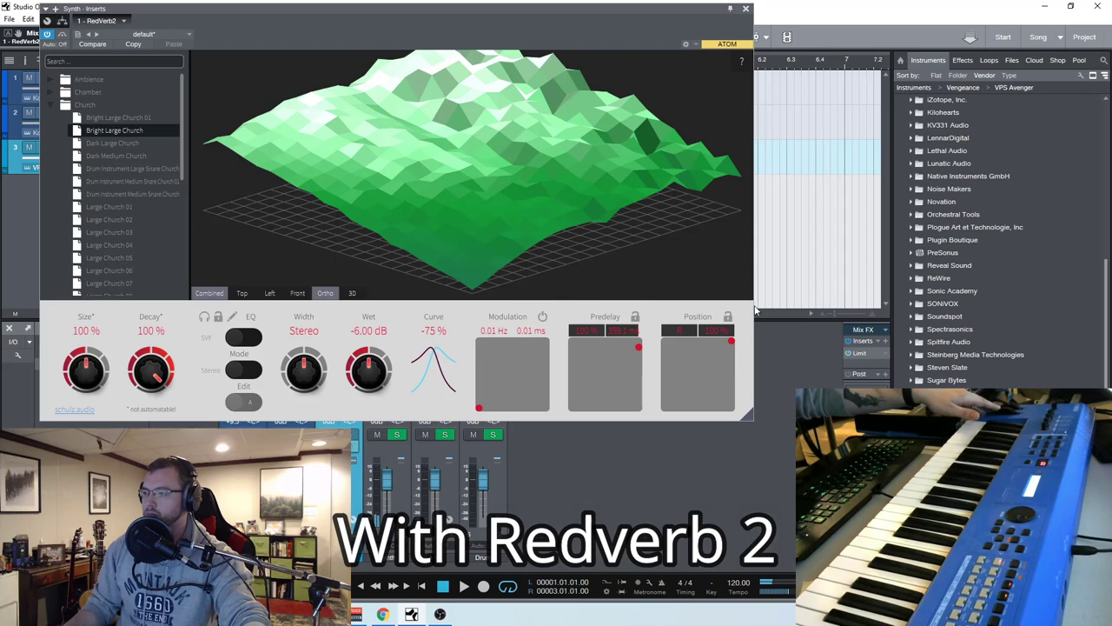